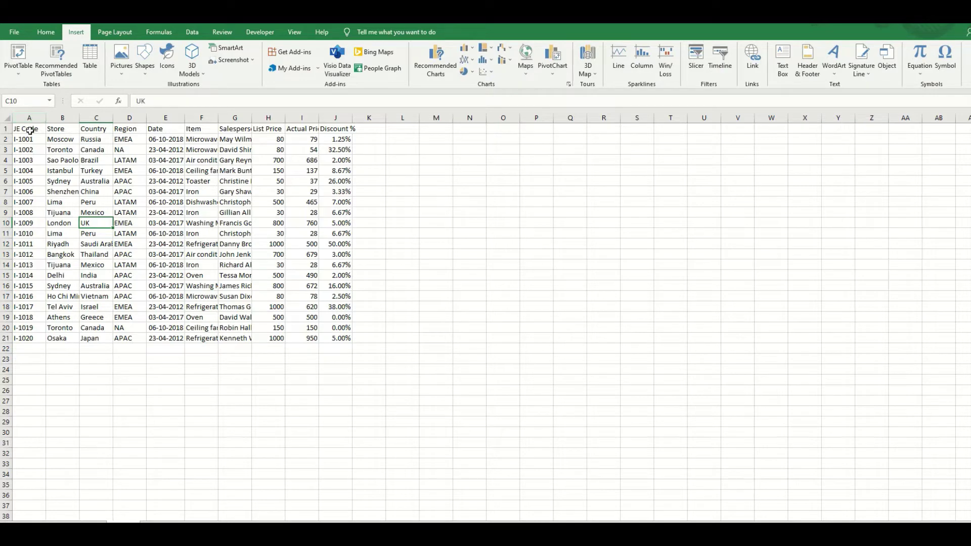
Create a table from the range A1:J21, with its first row as headers.
key(ctrl+Home)
key(shift+Right)
key(shift+Right)
click(91, 60)
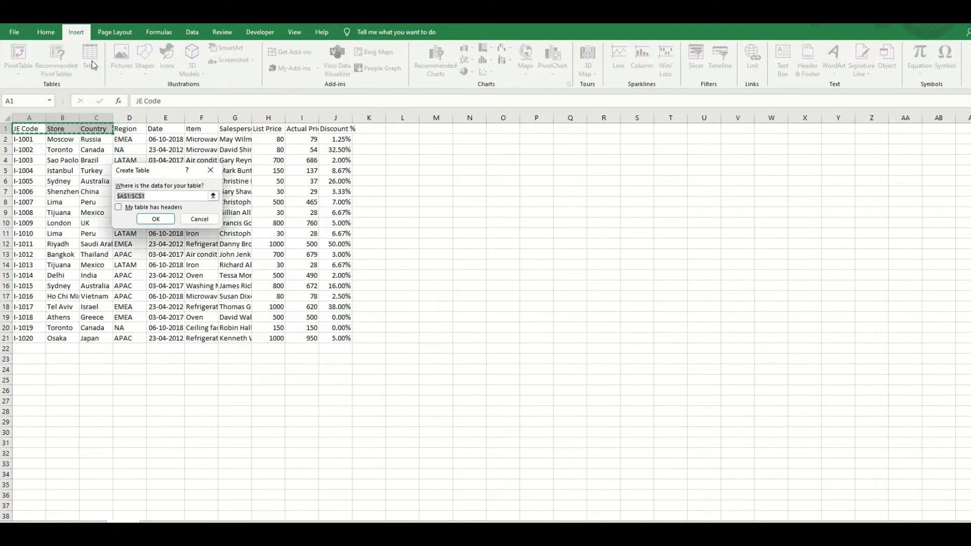
key(shift+Right)
key(shift+Right)
key(shift+Right)
key(shift+Right)
key(shift+Right)
key(shift+Right)
key(shift+Right)
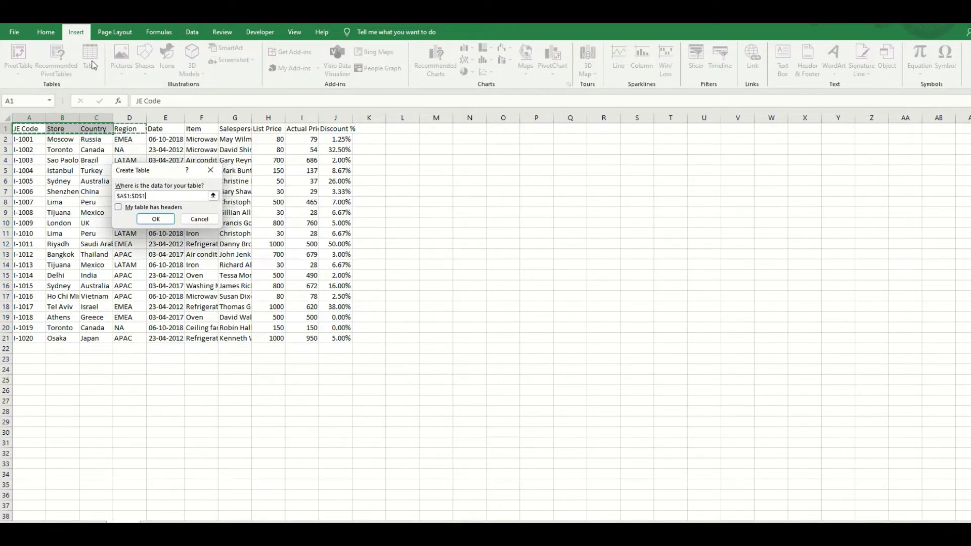
key(shift+Down)
key(shift+Down)
key(shift+Down)
key(shift+Down)
key(shift+Down)
key(shift+Down)
key(shift+Down)
key(shift+Down)
key(shift+Down)
key(shift+Down)
key(shift+Down)
key(shift+Down)
key(shift+Down)
key(shift+Down)
key(shift+Down)
key(shift+Down)
key(shift+Down)
key(shift+Down)
key(shift+Down)
key(shift+Down)
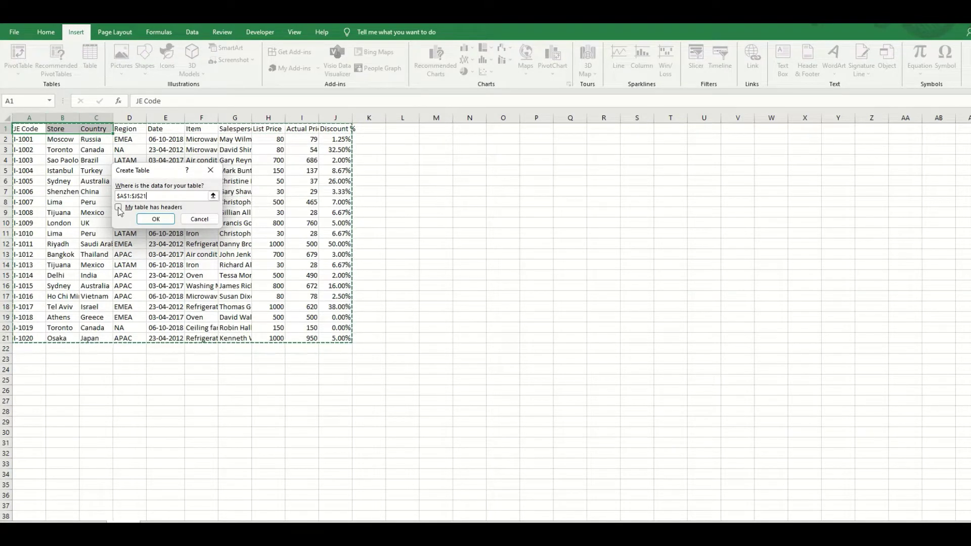
click(119, 208)
click(146, 221)
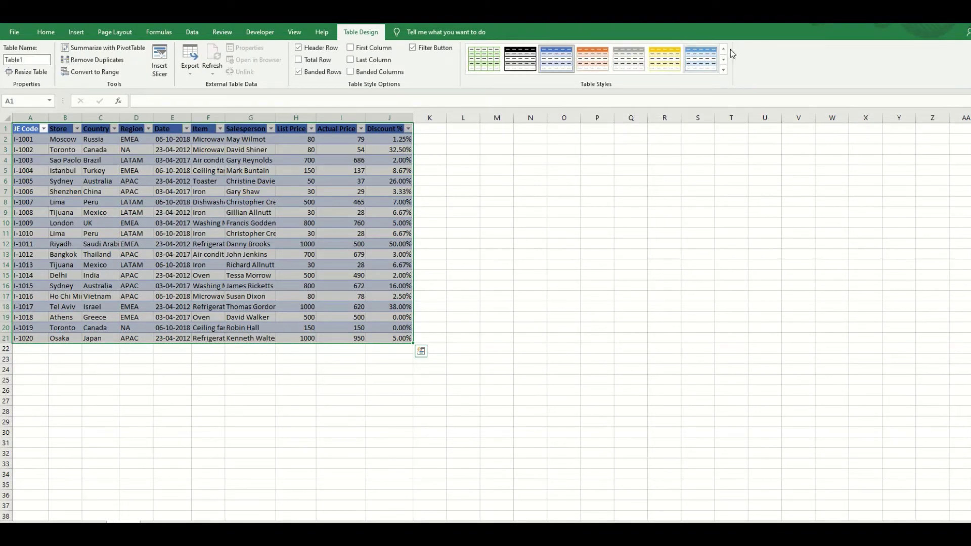
Rename the table as Salesreport and apply a black medium table style with gridlines.
click(722, 60)
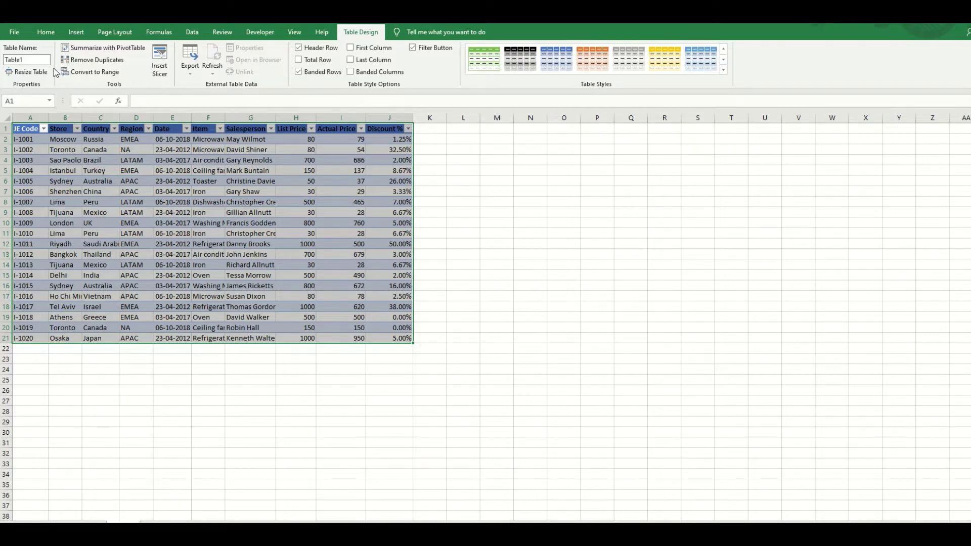
click(41, 59)
key(BackSpace)
key(Return)
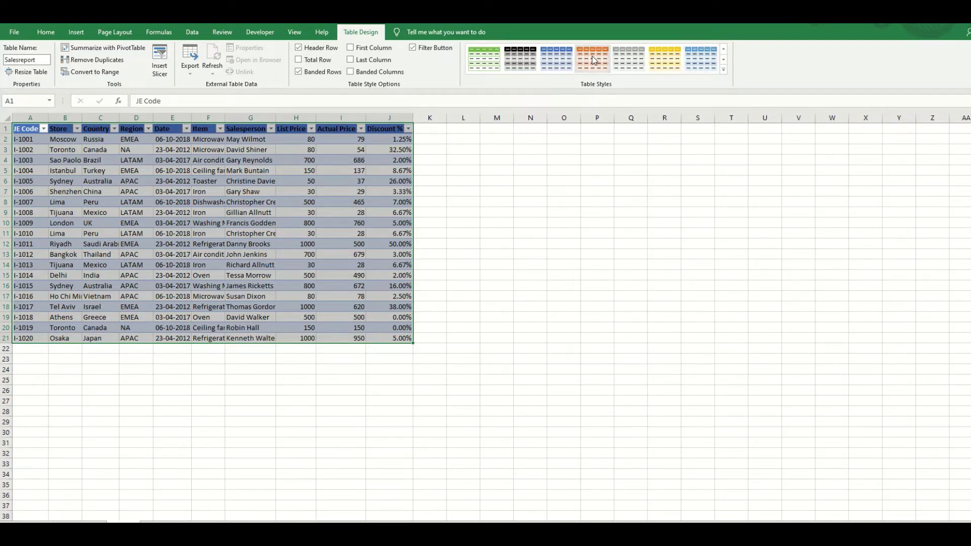
click(722, 60)
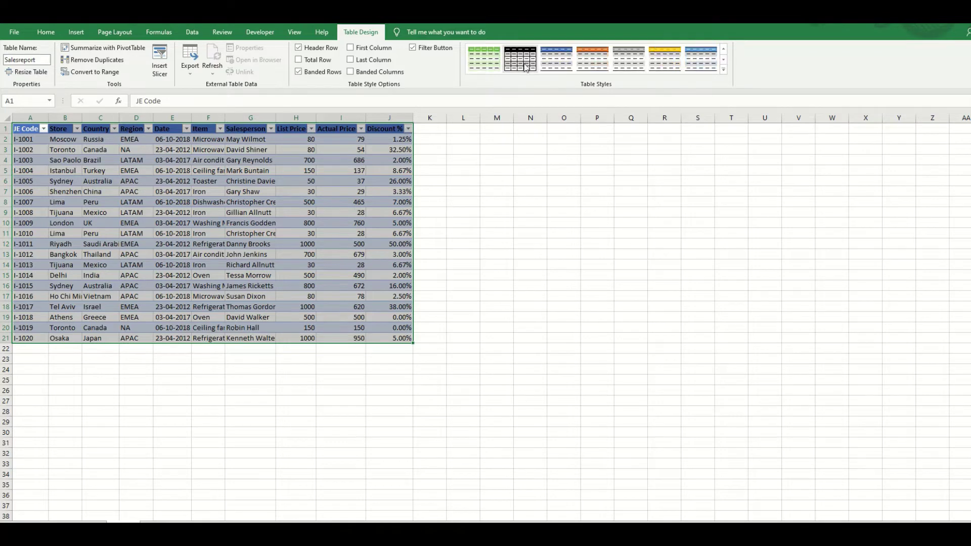
click(491, 64)
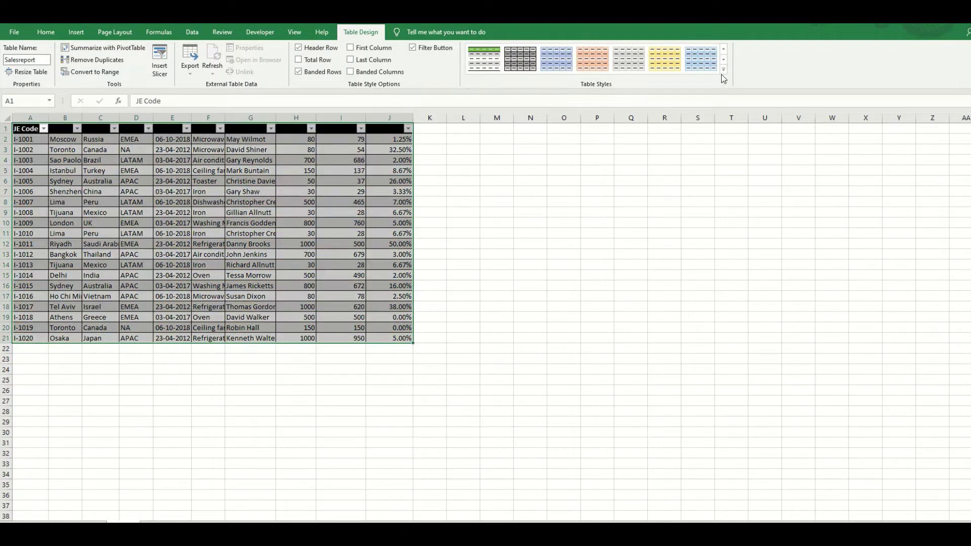
Create a new table style with the First Column Stripe element formatted in bold italic.
click(723, 70)
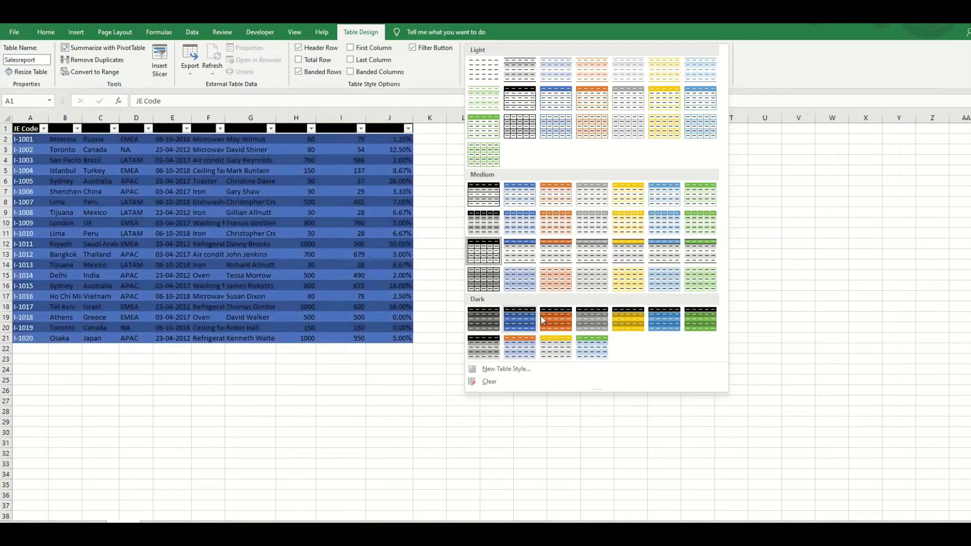
click(494, 368)
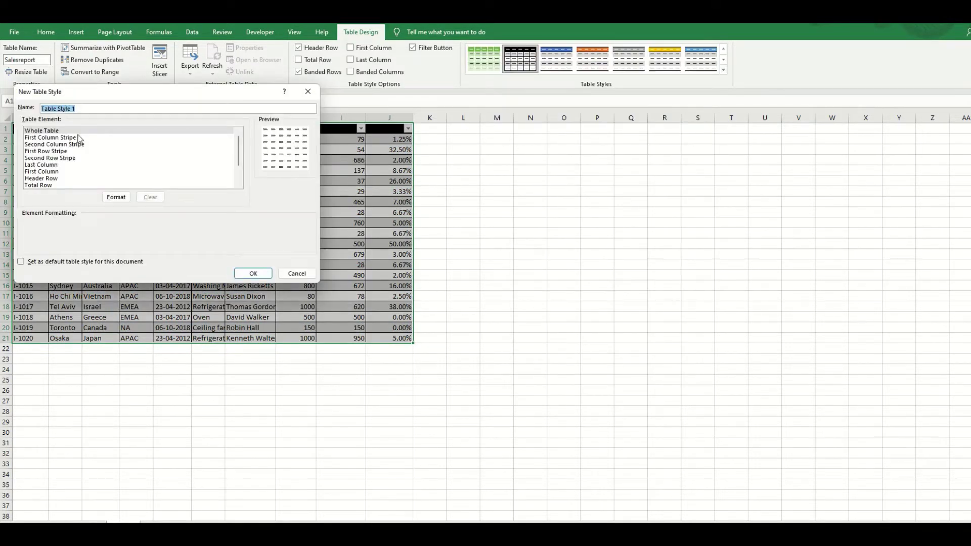
click(61, 137)
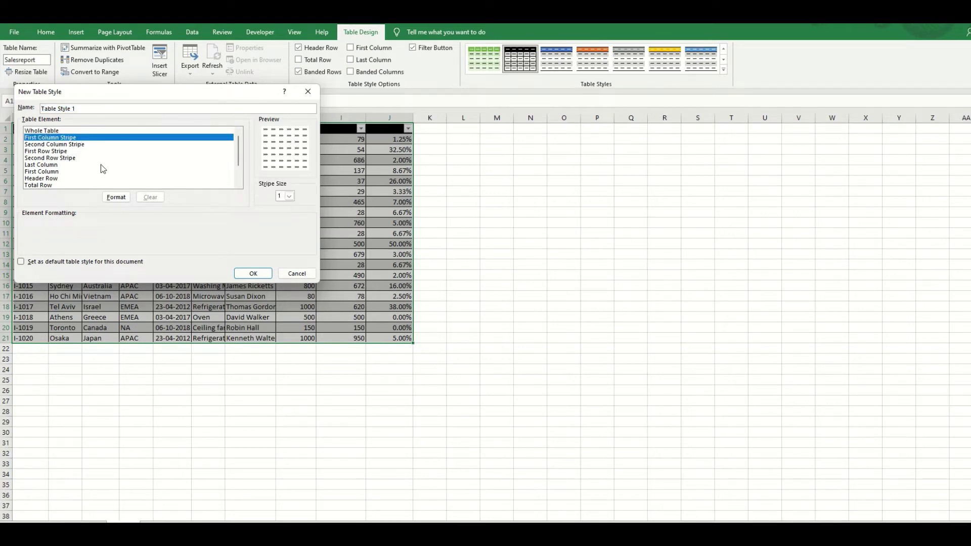
click(120, 198)
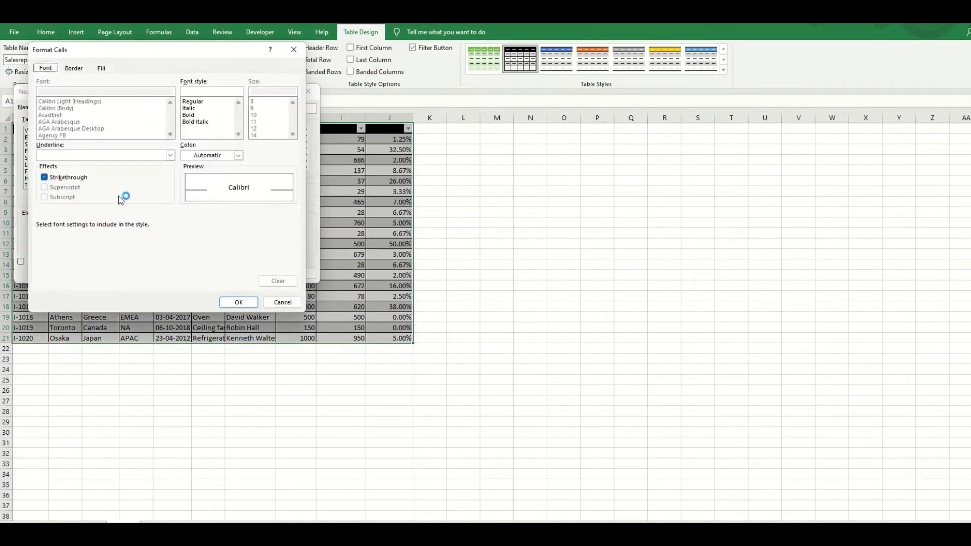
click(198, 122)
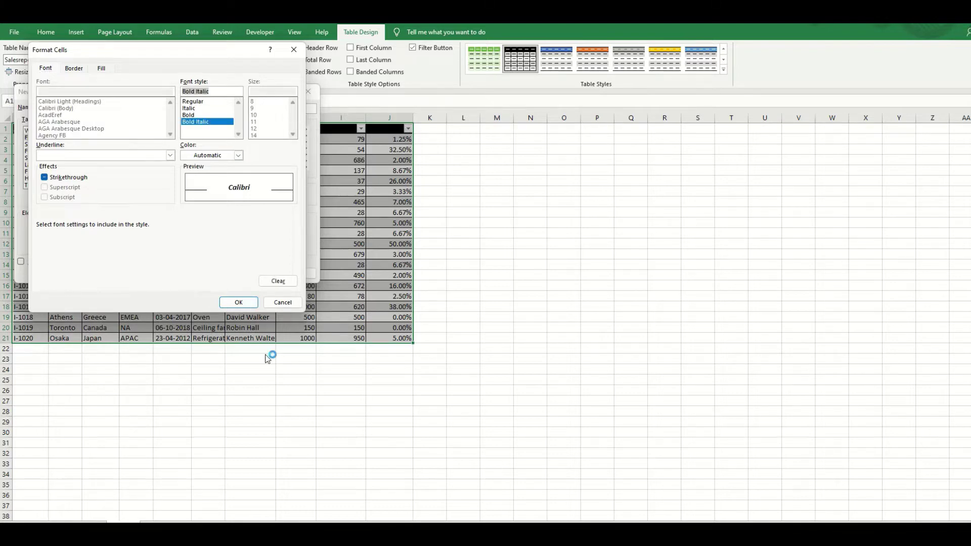
click(244, 302)
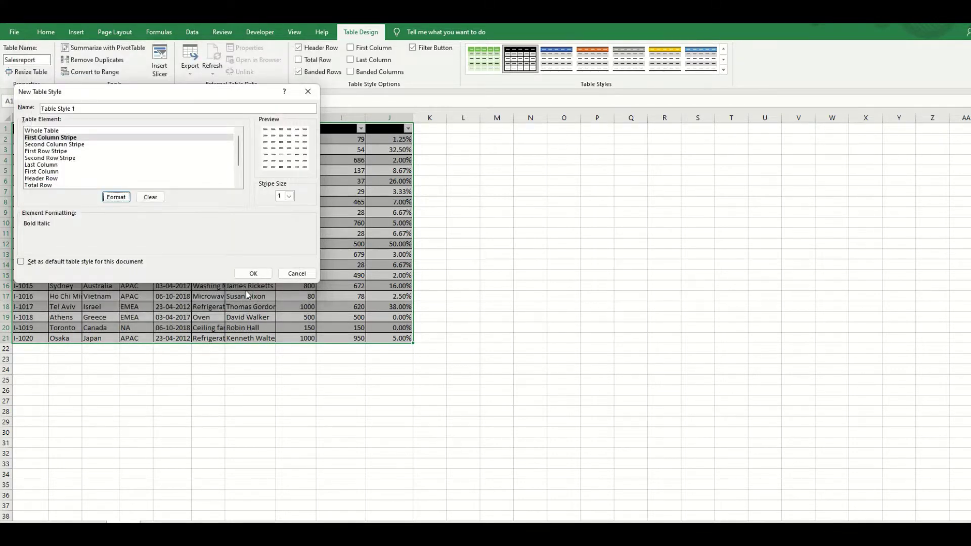
click(256, 273)
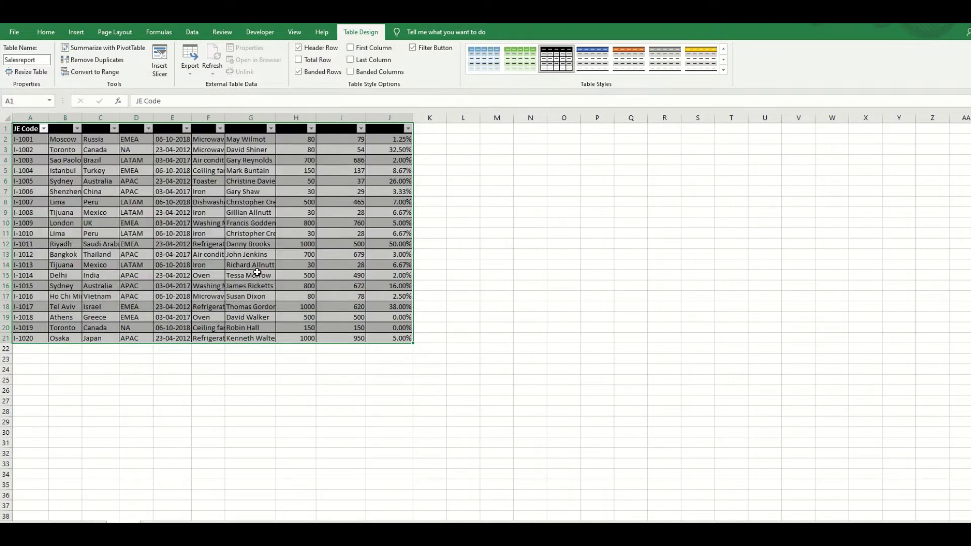
Apply the green medium banded table style to the Salesreport table.
click(512, 62)
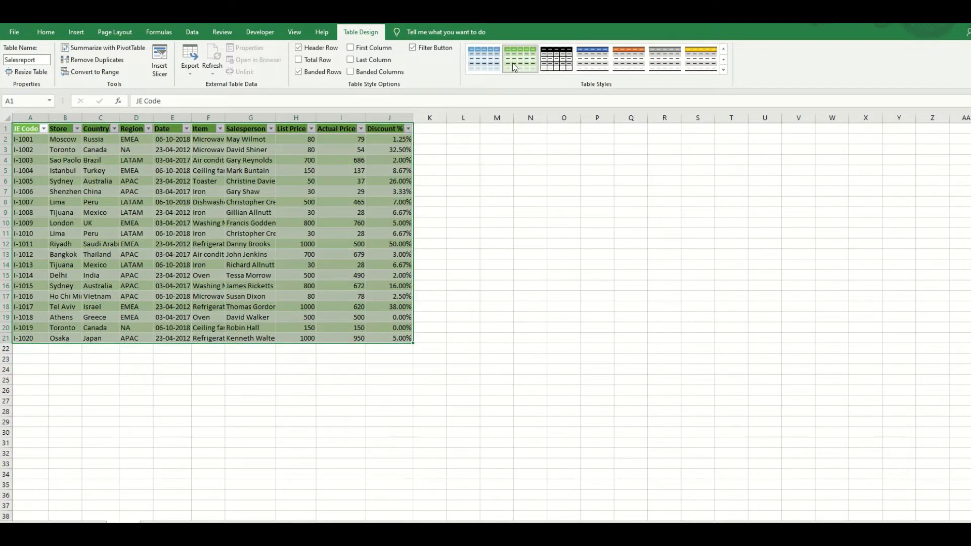
click(269, 254)
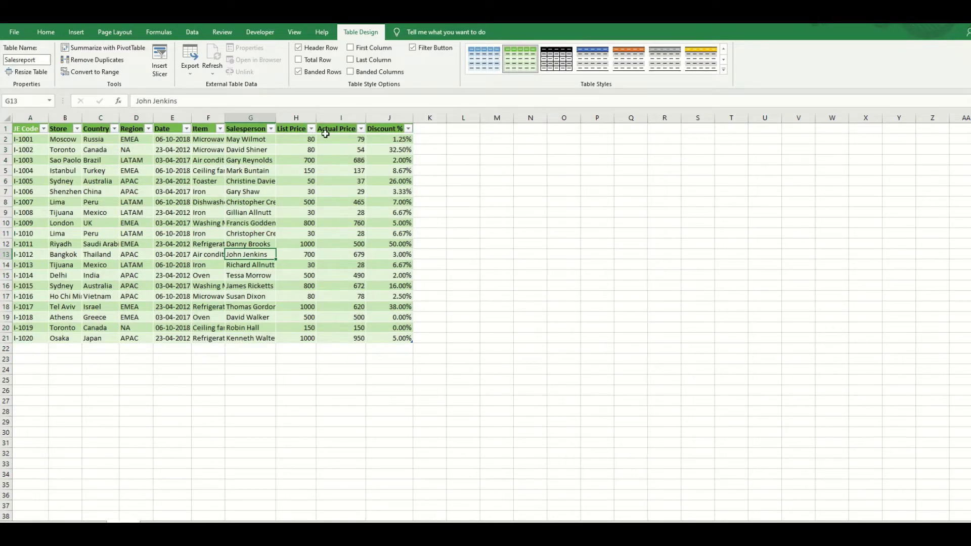
Turn the table's banded rows and header row off and back on to compare their effect.
click(321, 73)
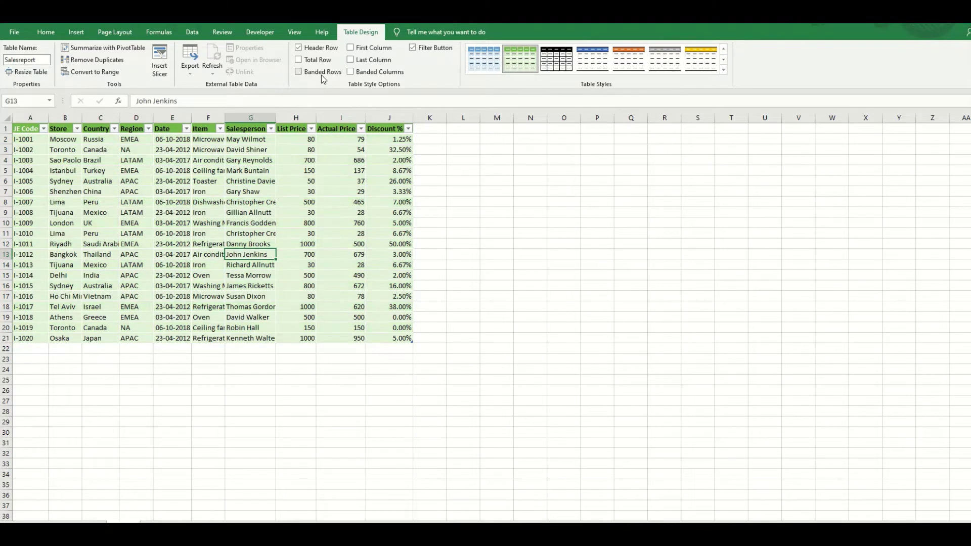
click(320, 72)
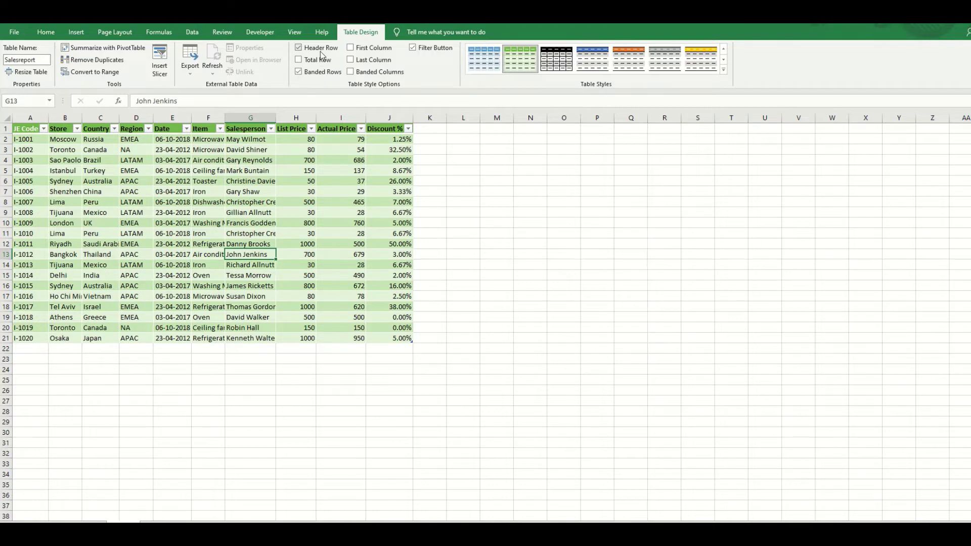
click(322, 52)
click(321, 51)
Add a total row to the table and set its Discount % cell to calculate the average.
click(313, 60)
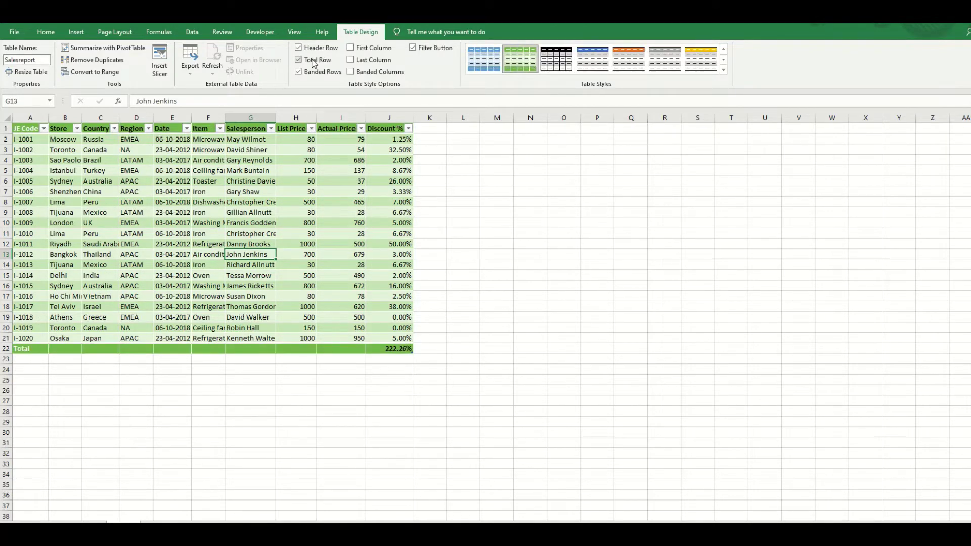
click(406, 349)
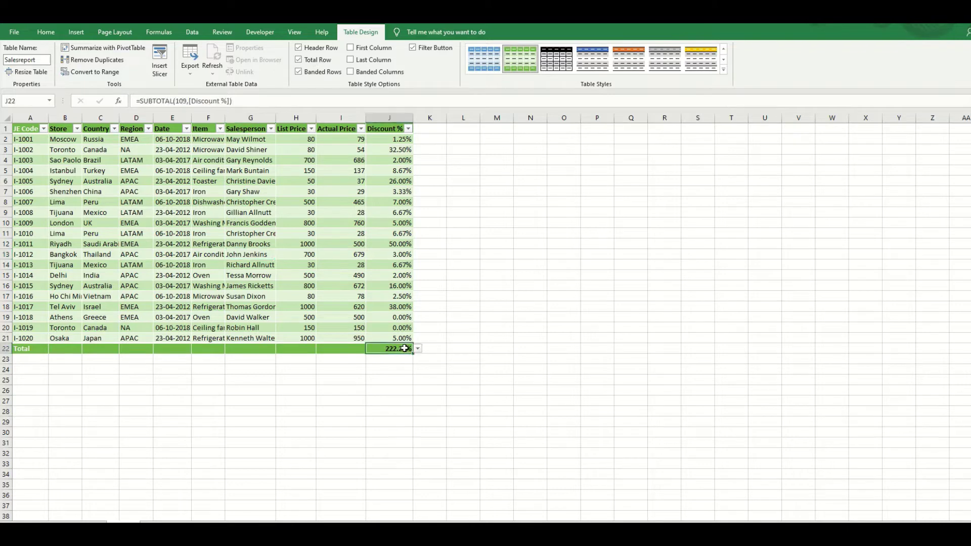
click(417, 349)
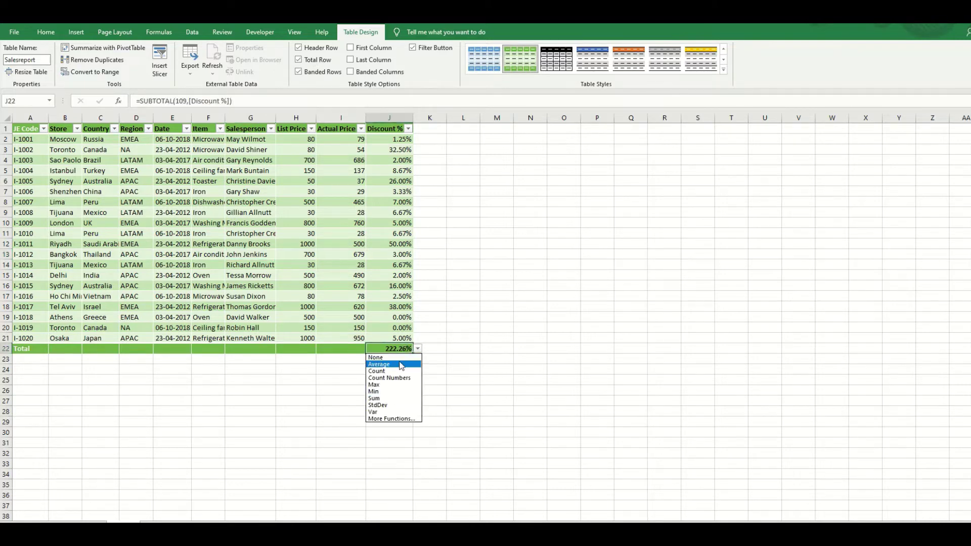
click(402, 364)
Set the total row to show the maximum for both the Actual Price and List Price columns.
click(349, 348)
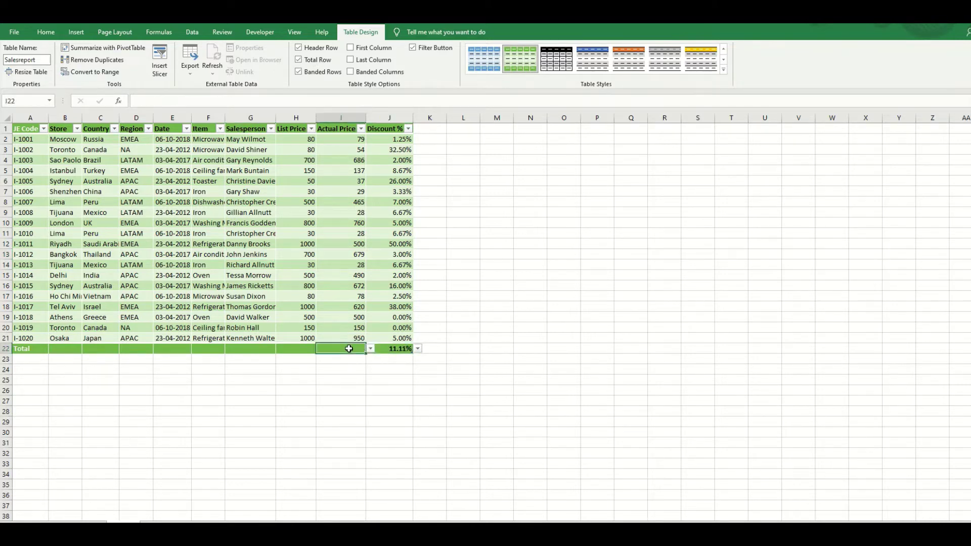
click(369, 349)
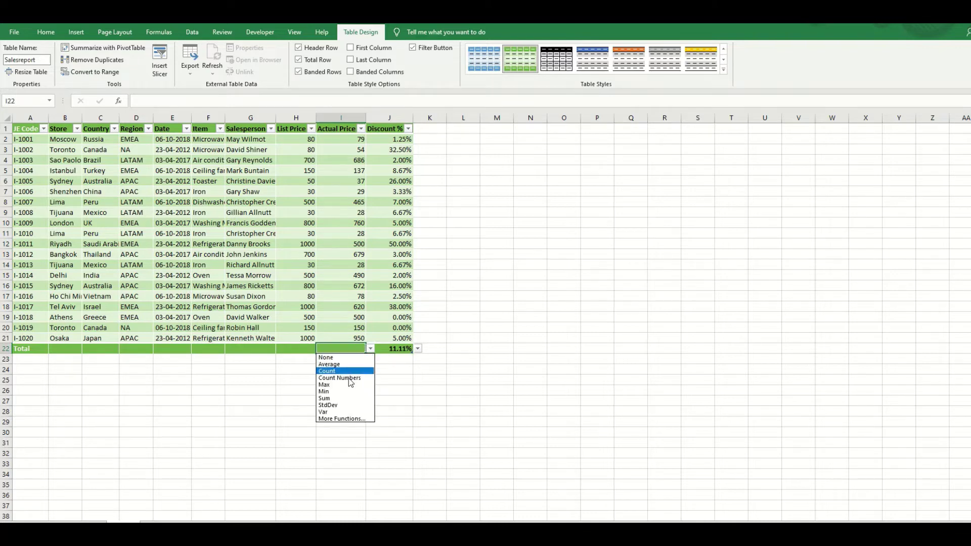
click(343, 392)
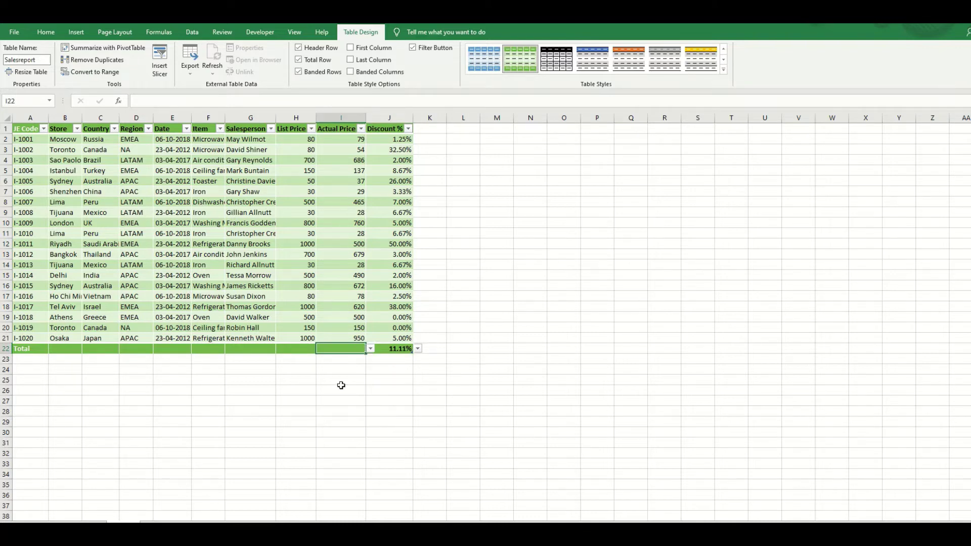
click(306, 347)
click(321, 349)
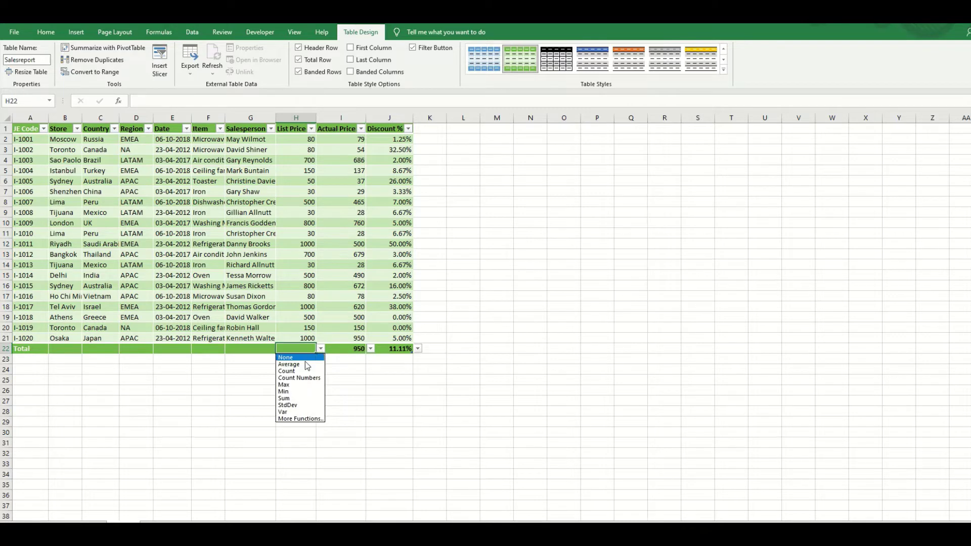
click(304, 385)
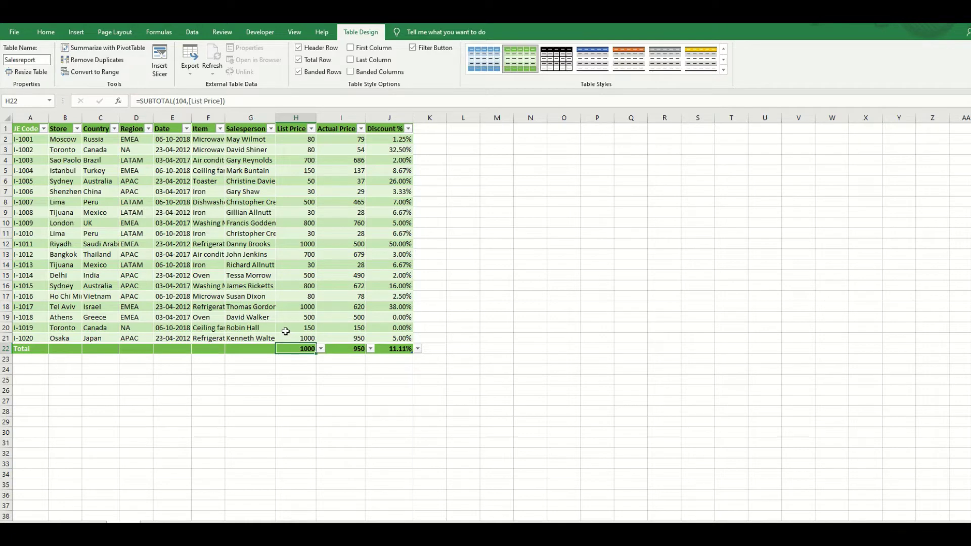
Hide the table's filter buttons and turn on the special formatting for the first column.
click(412, 48)
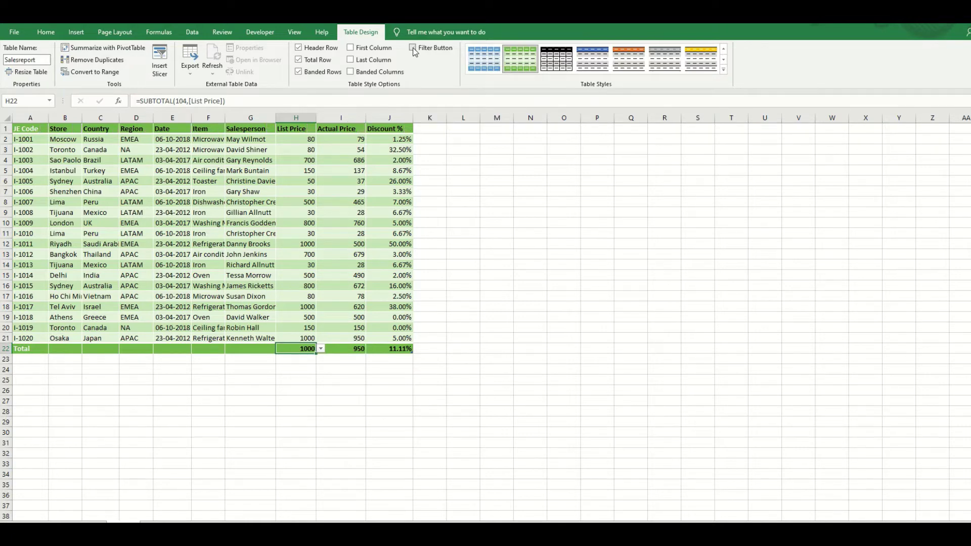
click(413, 48)
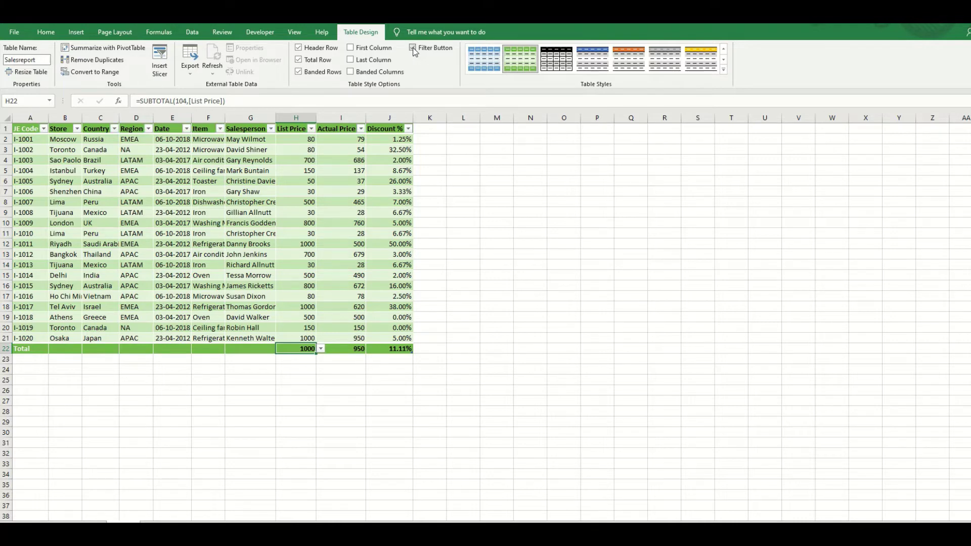
click(413, 49)
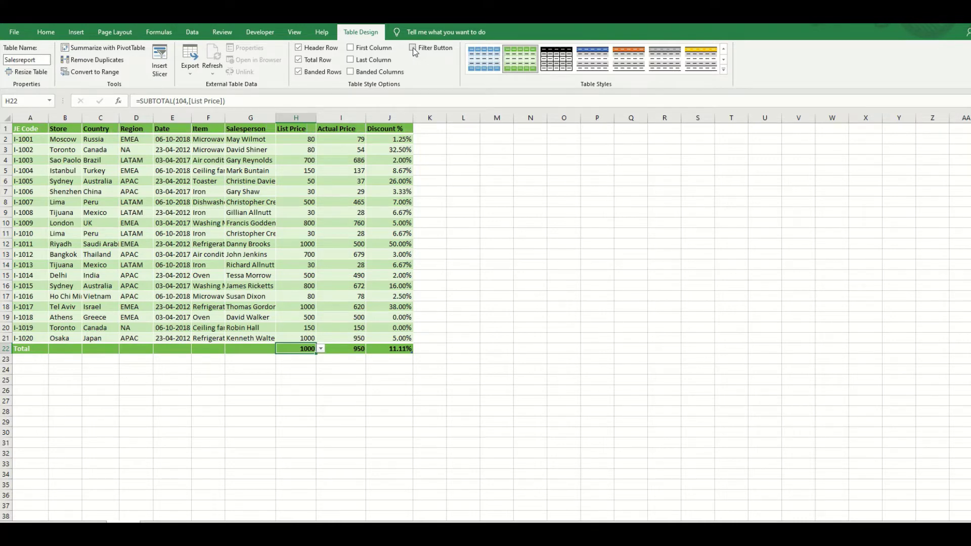
click(350, 48)
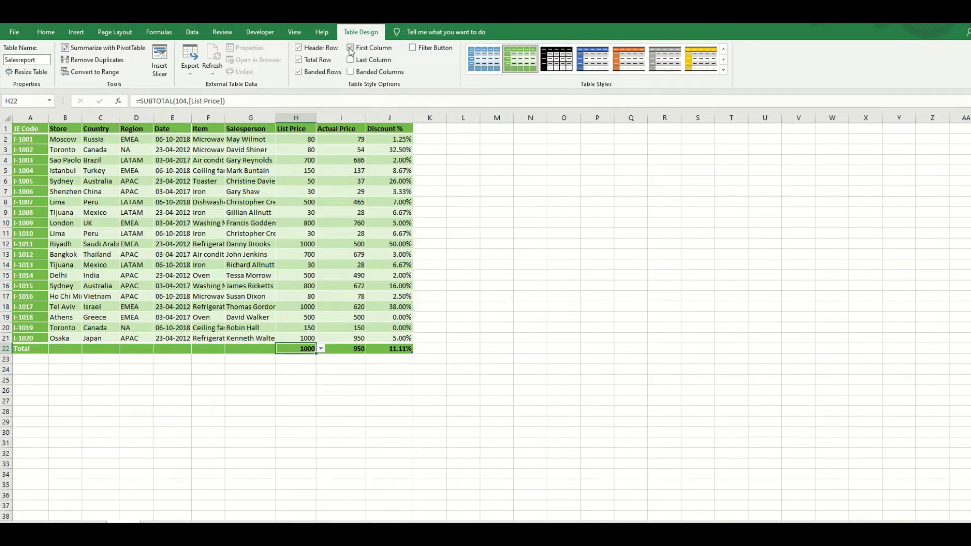
Turn banded columns and the last column formatting on and back off to compare their effect.
click(350, 72)
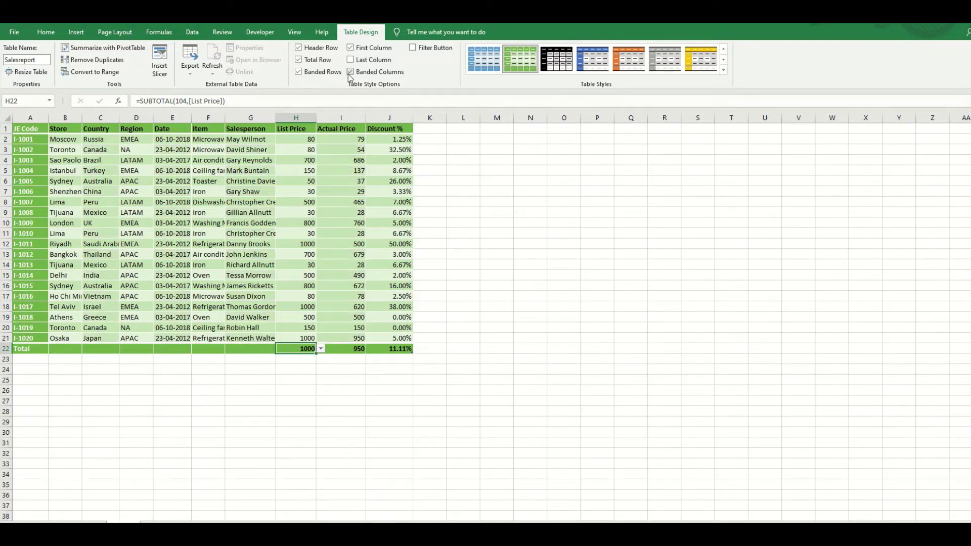
click(349, 72)
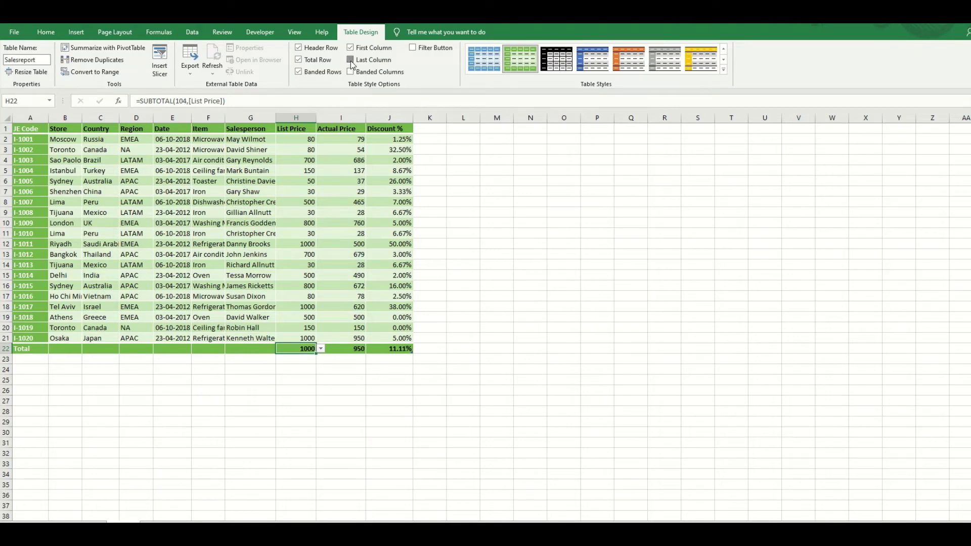
click(350, 60)
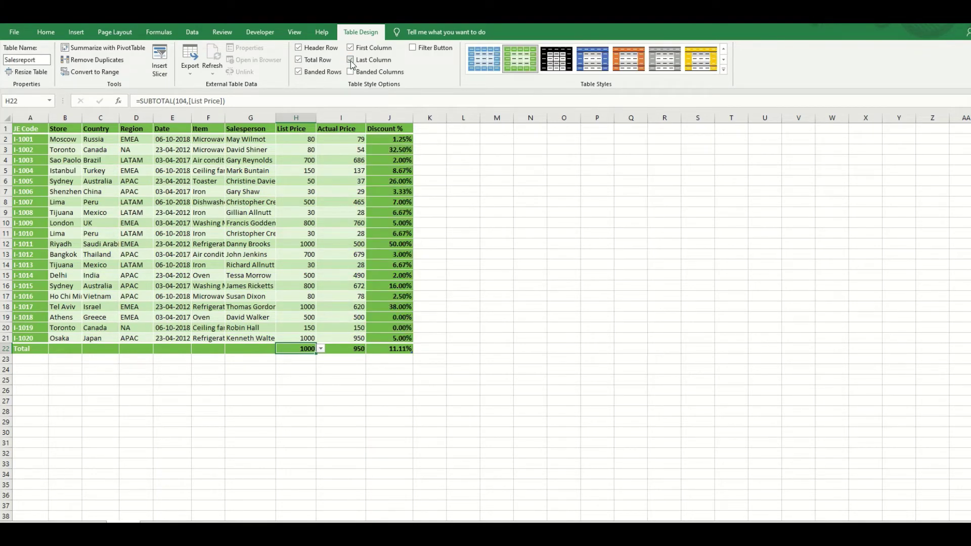
click(350, 60)
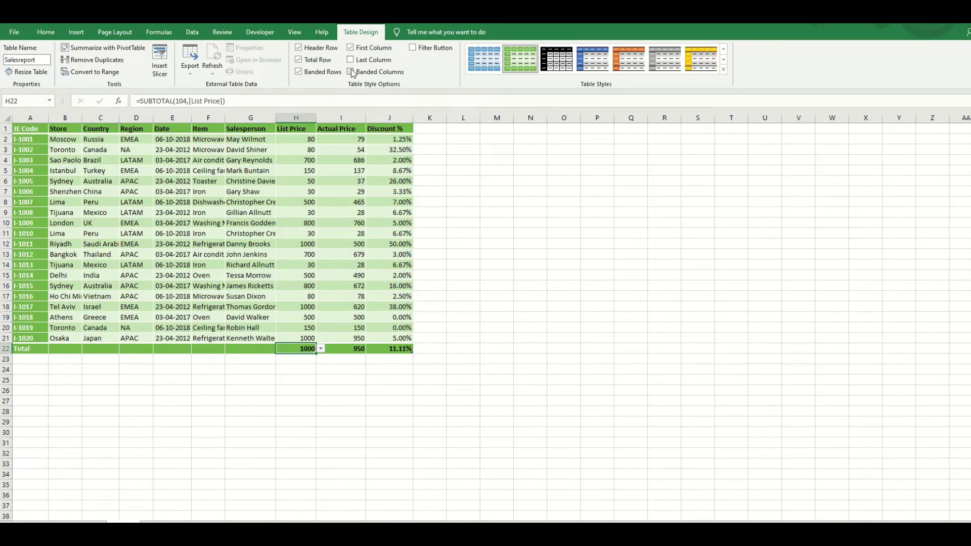
Turn on banded columns and last column formatting, and apply the green table style from the first row of the Medium styles.
click(350, 73)
click(352, 60)
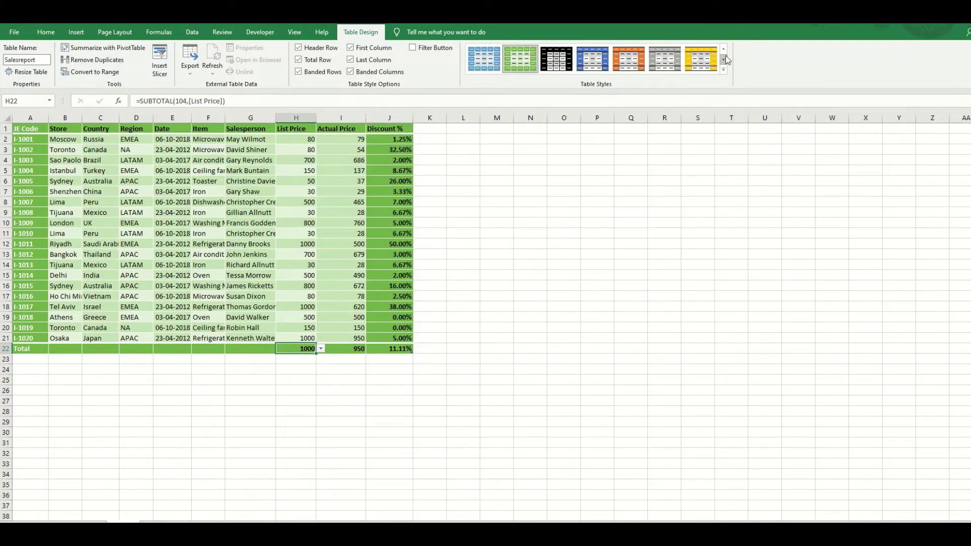
click(724, 70)
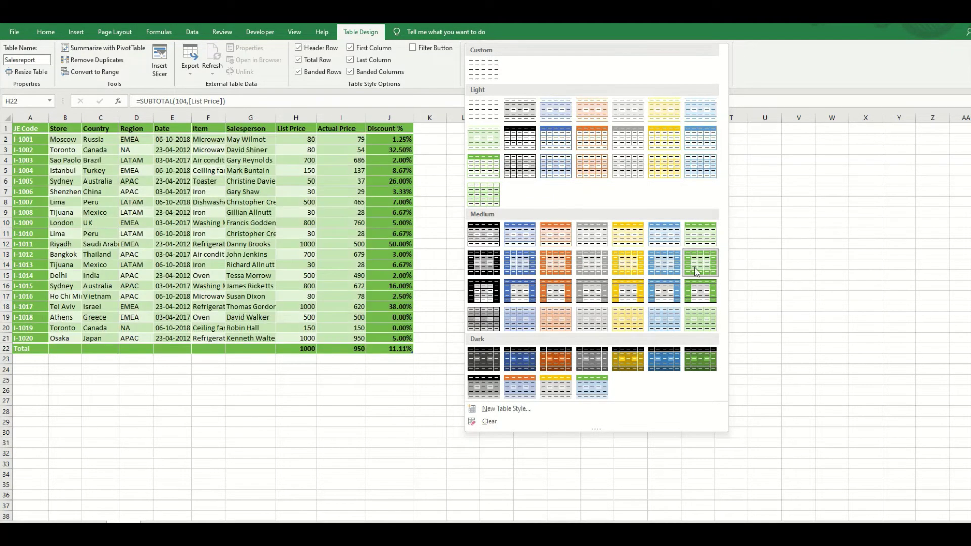
click(700, 232)
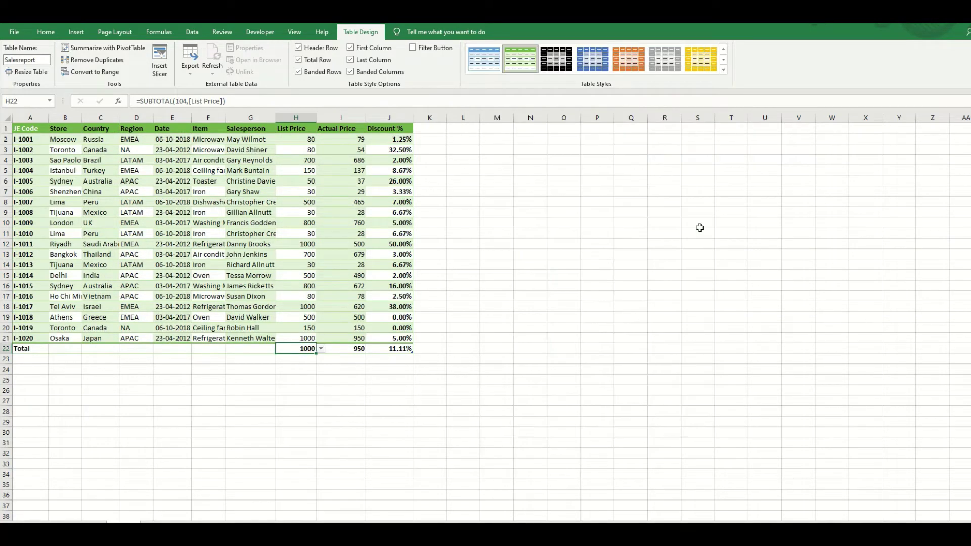
Turn off the last column and banded columns formatting and remove the total row from the table.
click(351, 60)
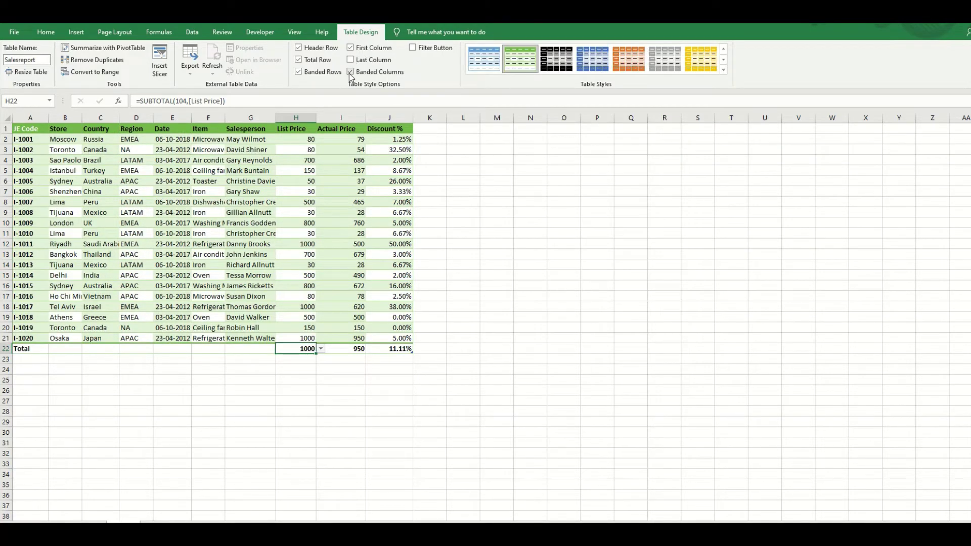
click(350, 73)
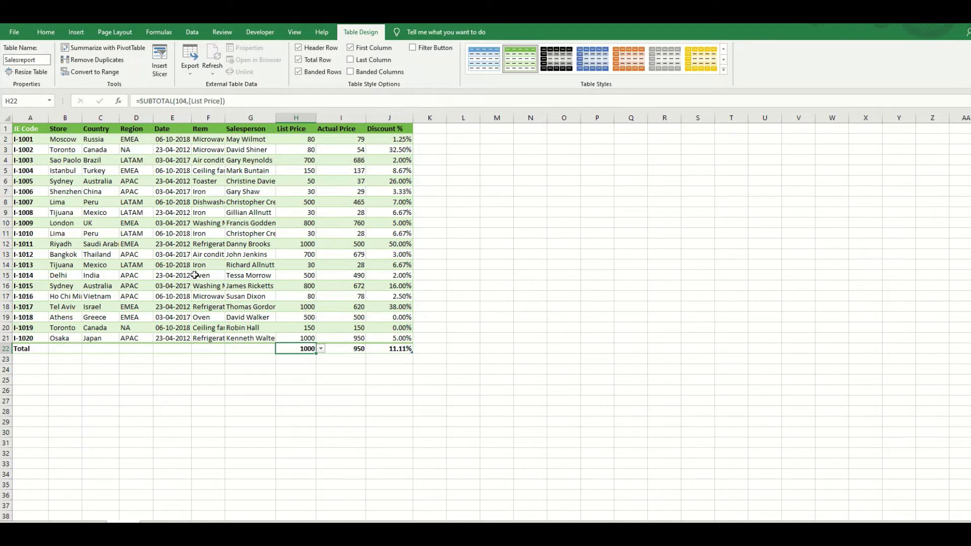
click(299, 61)
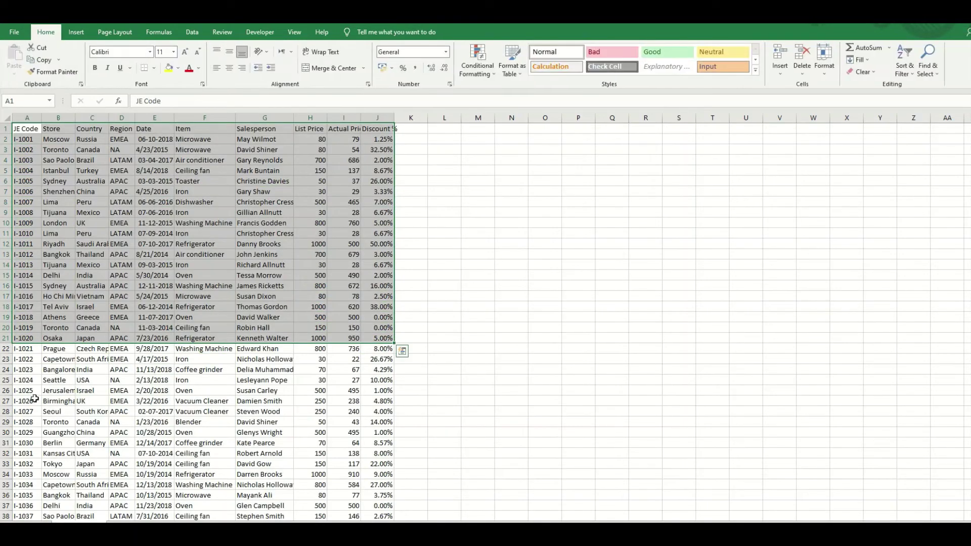
Select the I-1025 record in the source data, from its JE Code through its Discount %.
click(30, 389)
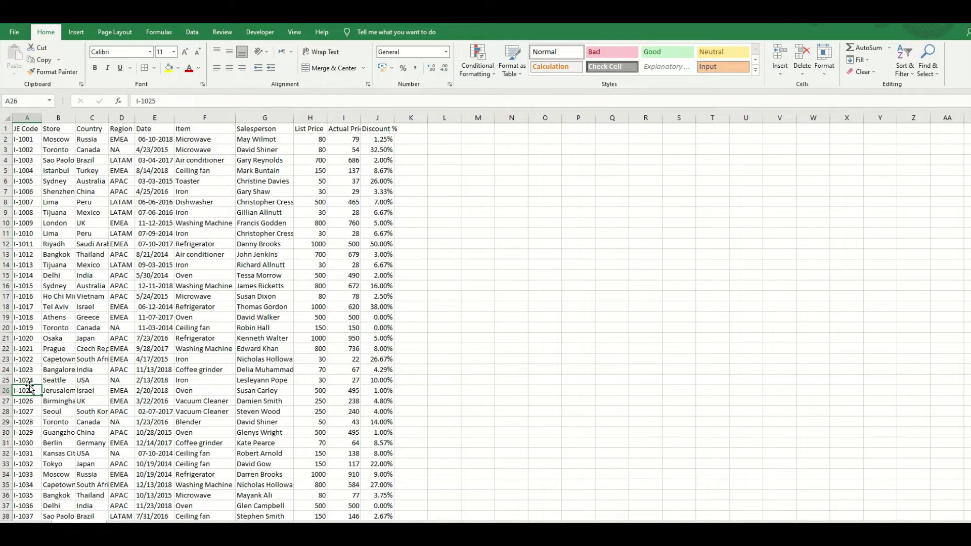
key(shift+Right)
key(shift+Right)
key(shift+Right)
key(shift+Right)
key(shift+Right)
key(shift+Right)
key(shift+Right)
key(shift+Right)
key(shift+Right)
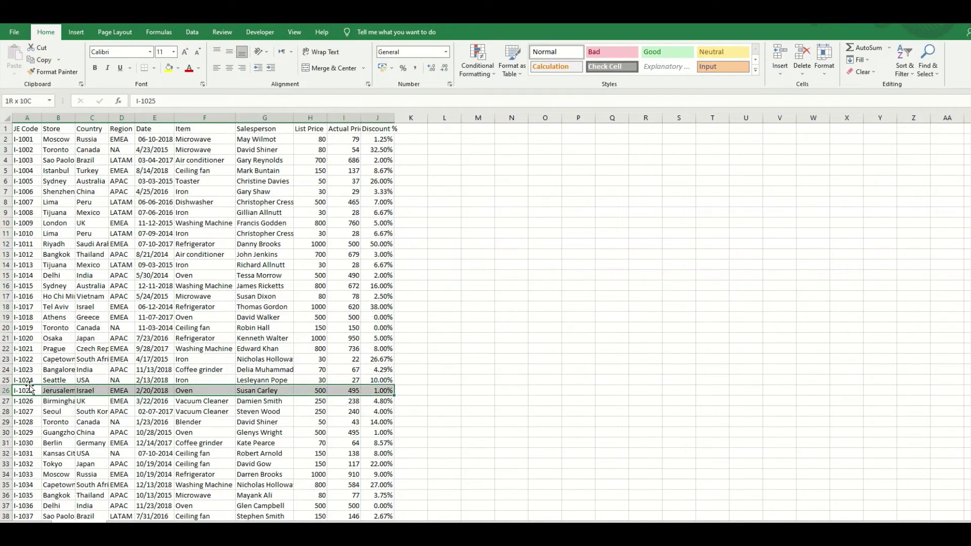
key(ctrl+q)
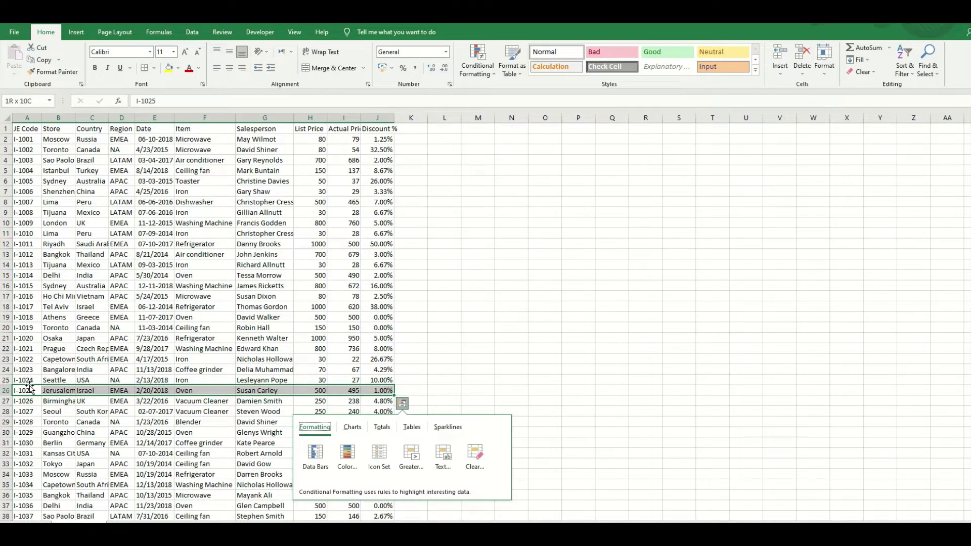
key(Right)
key(Right)
key(Right)
key(Right)
key(Escape)
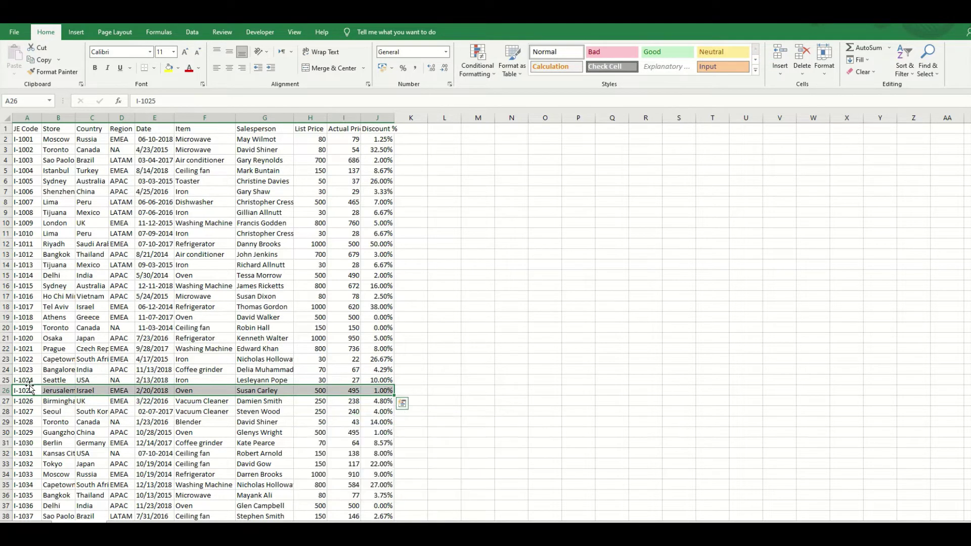
Extend the selection down through the I-1036 record and copy the selected rows.
key(shift+Down)
key(shift+Down)
key(shift+Down)
key(shift+Down)
key(shift+Down)
key(shift+Down)
key(shift+Down)
key(shift+Down)
key(shift+Down)
key(shift+Down)
key(shift+Down)
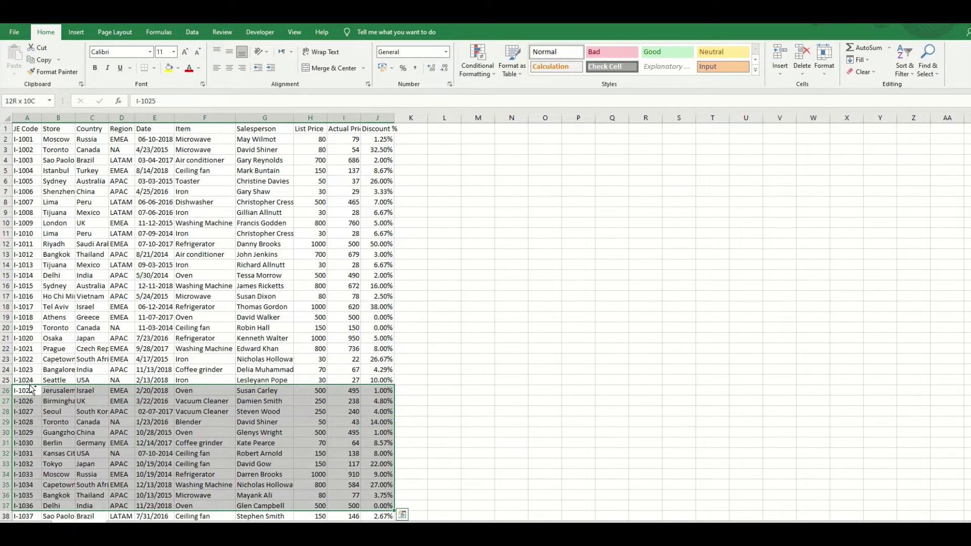
key(ctrl+c)
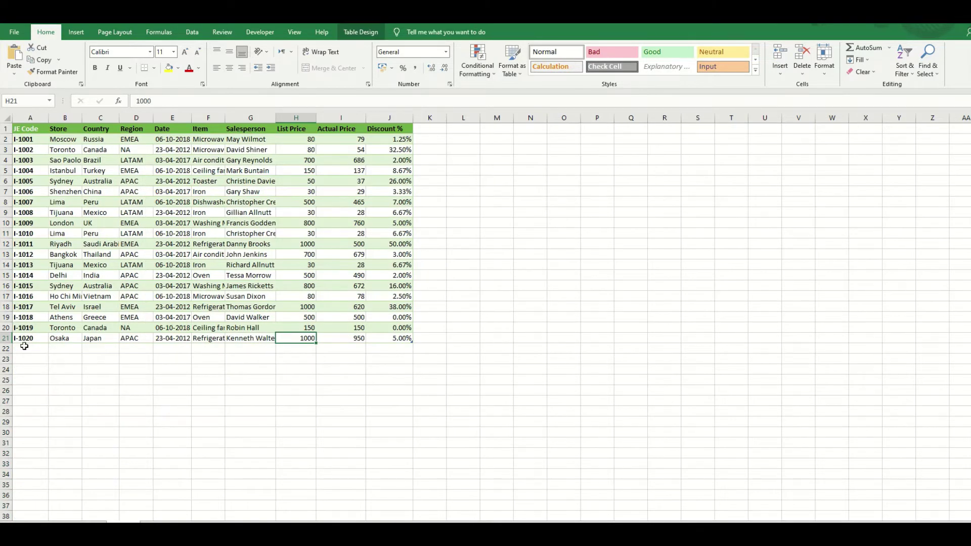
Paste the copied records directly below the table's last record, starting at A22, and turn the total row back on.
click(27, 351)
key(ctrl+v)
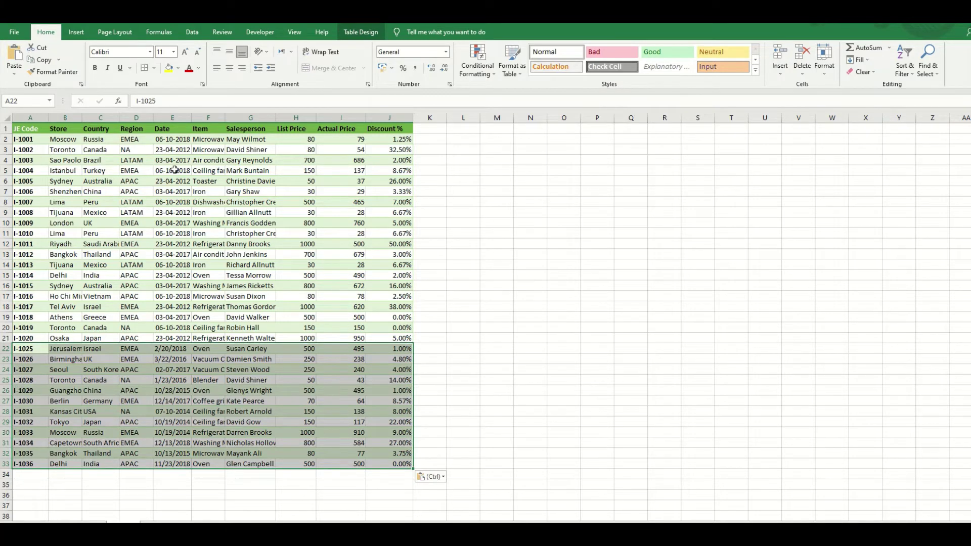
click(362, 35)
click(298, 59)
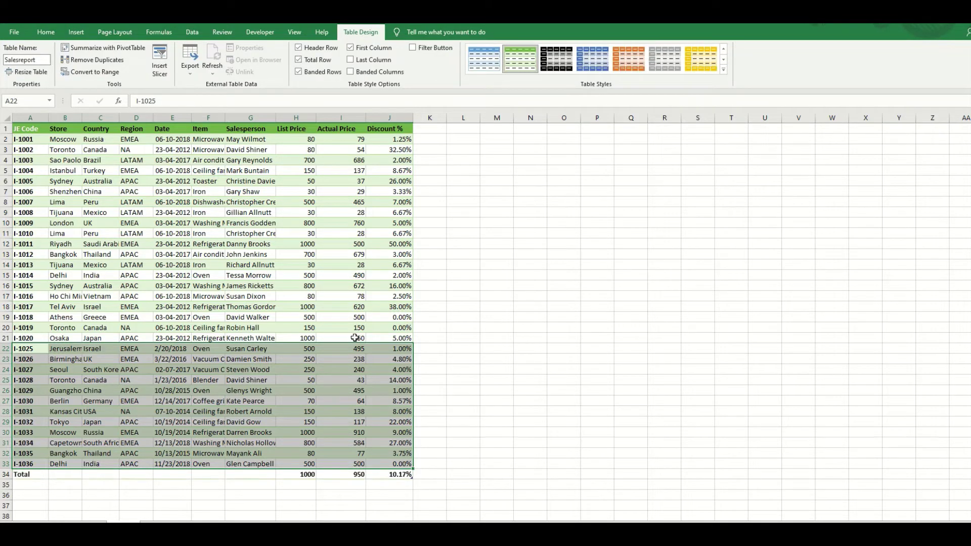
Choose Max for the List Price and Actual Price totals and Average for the Discount % total.
click(406, 474)
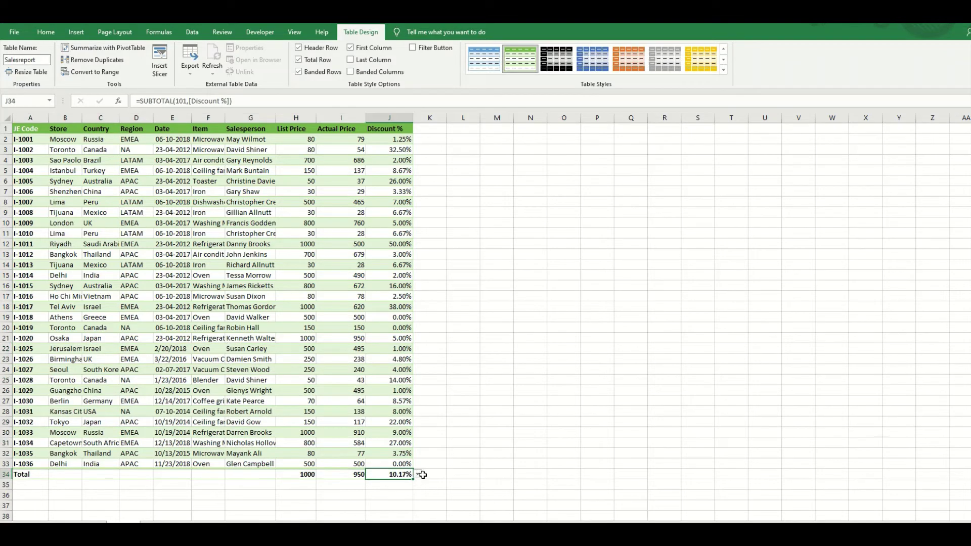
click(424, 474)
click(308, 473)
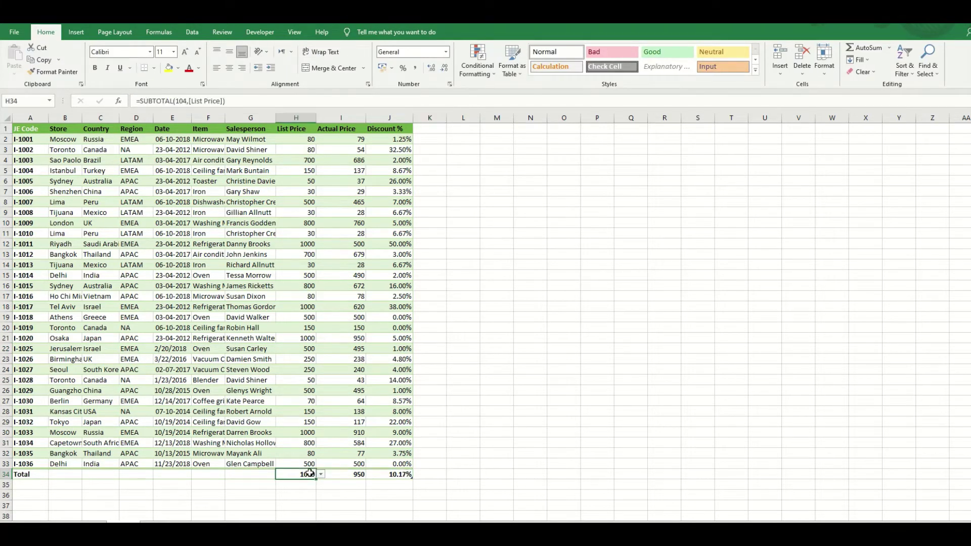
click(320, 475)
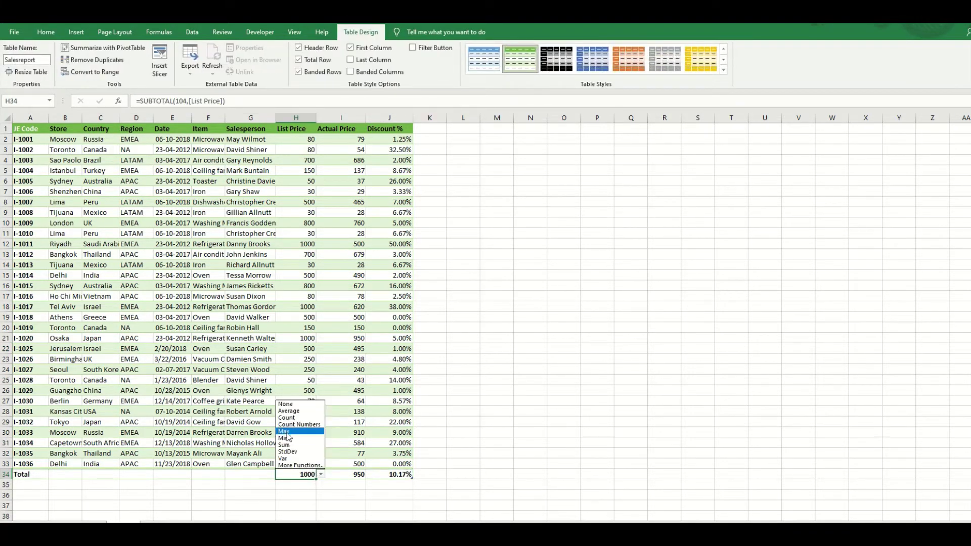
click(286, 431)
click(344, 474)
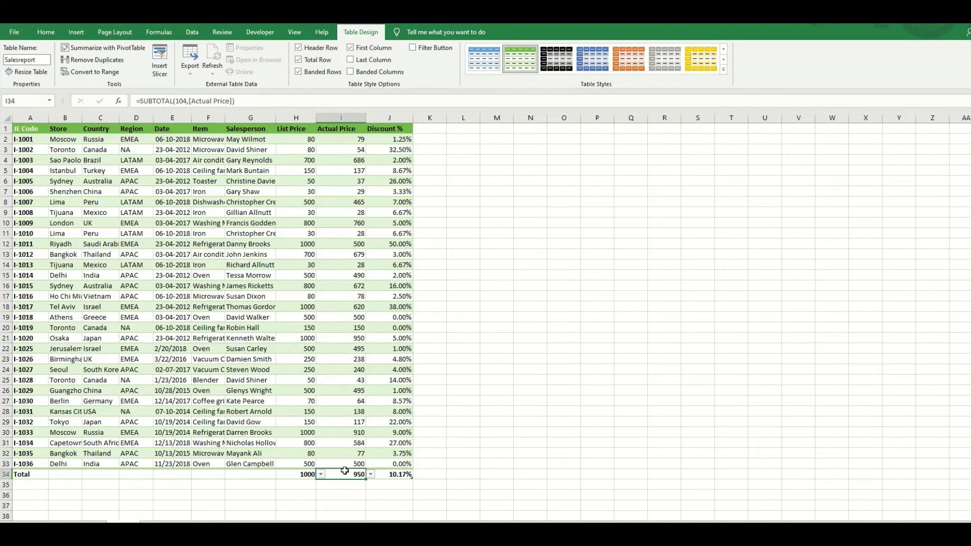
click(371, 476)
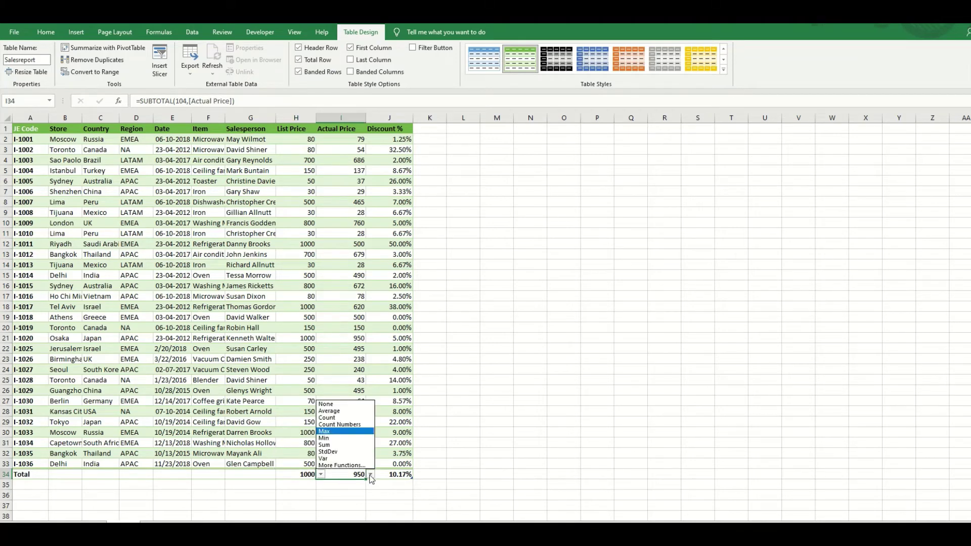
click(352, 431)
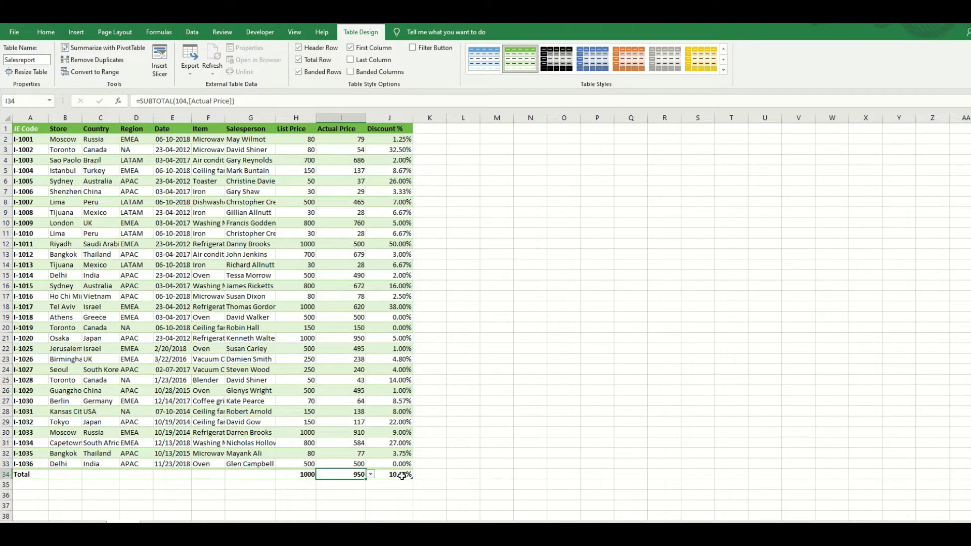
click(399, 475)
click(418, 474)
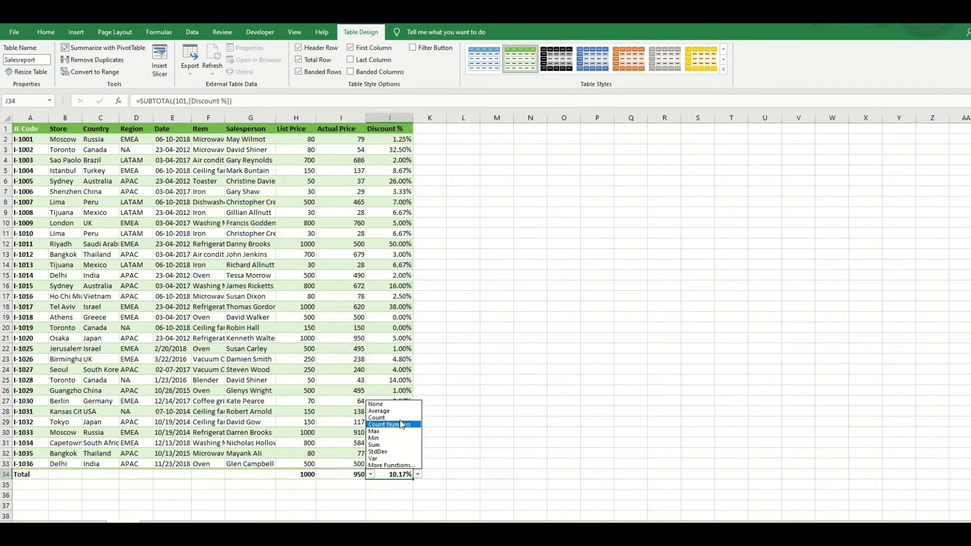
click(399, 412)
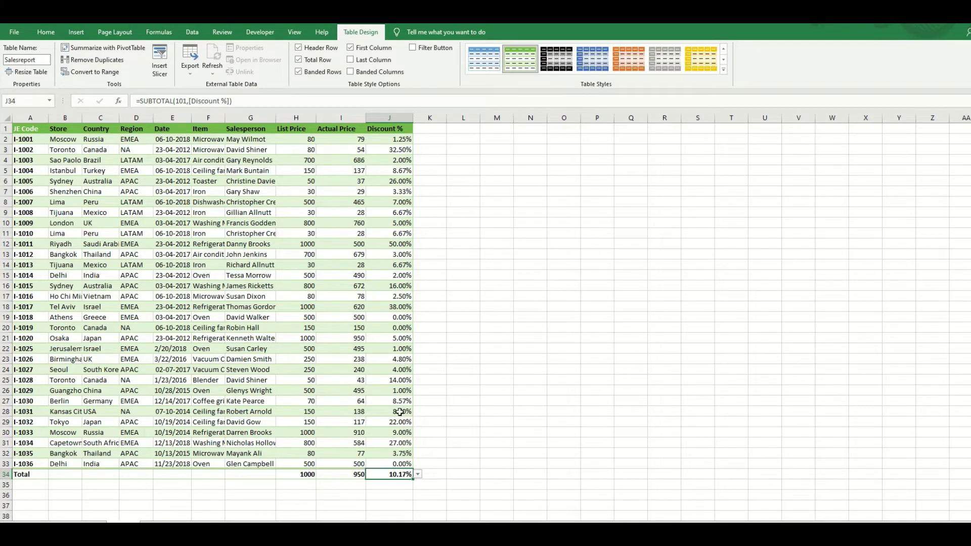
Add a new table column headed "Division" in K1, next to Discount %.
click(432, 127)
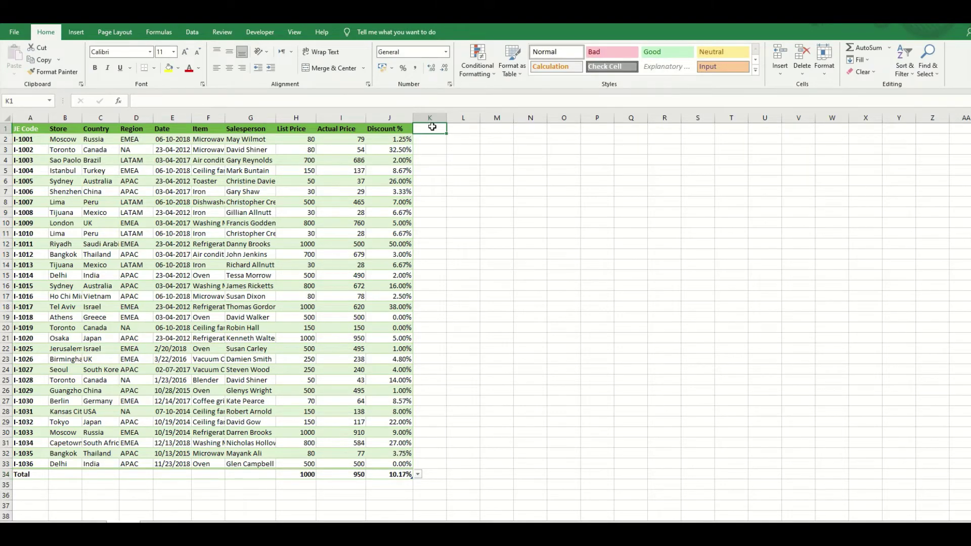
text(Div)
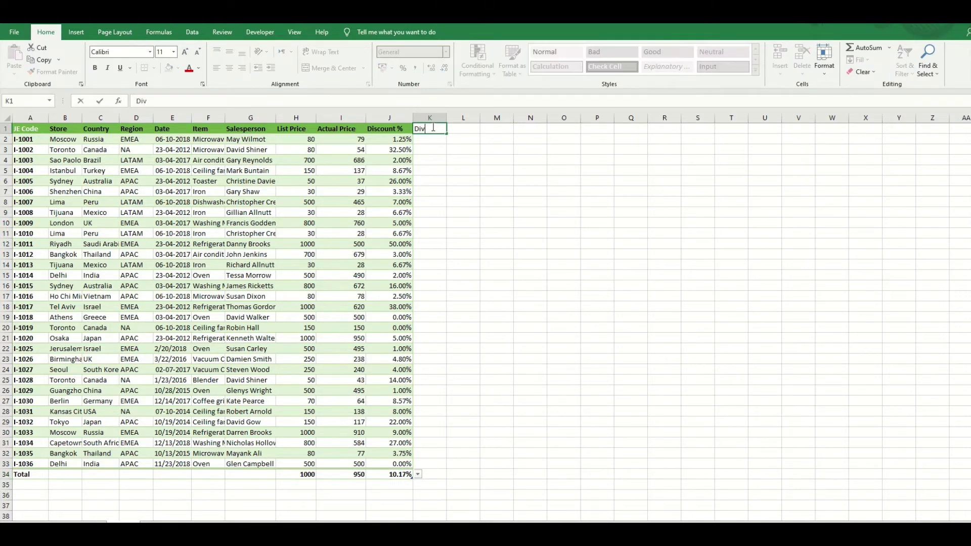
text(ision)
key(Return)
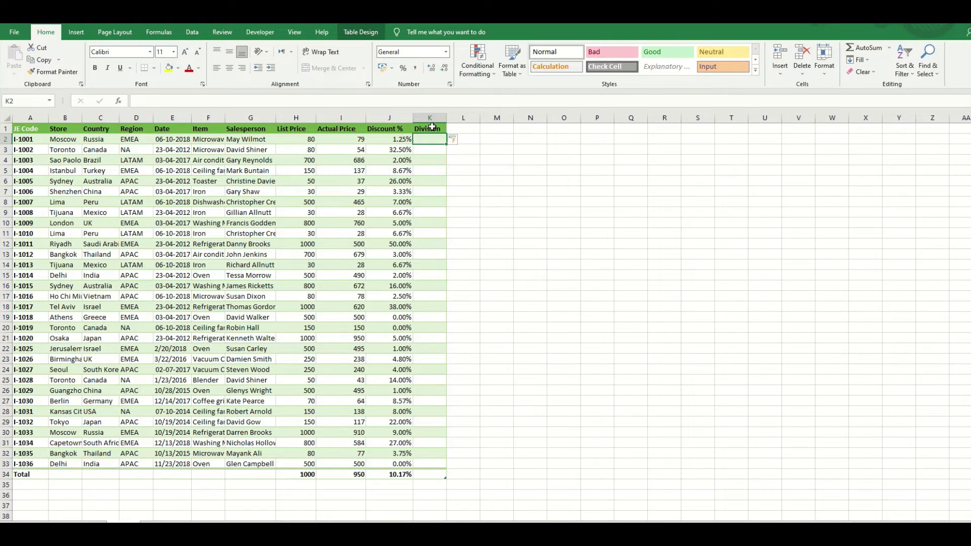
Enter A, B, C and D in the first four cells of the Division column.
text(a)
key(Return)
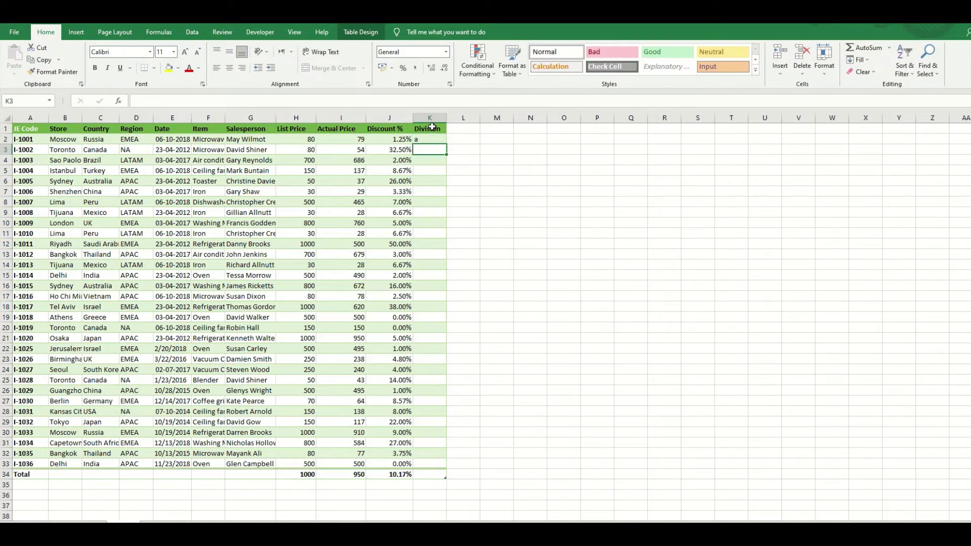
key(Up)
text(A)
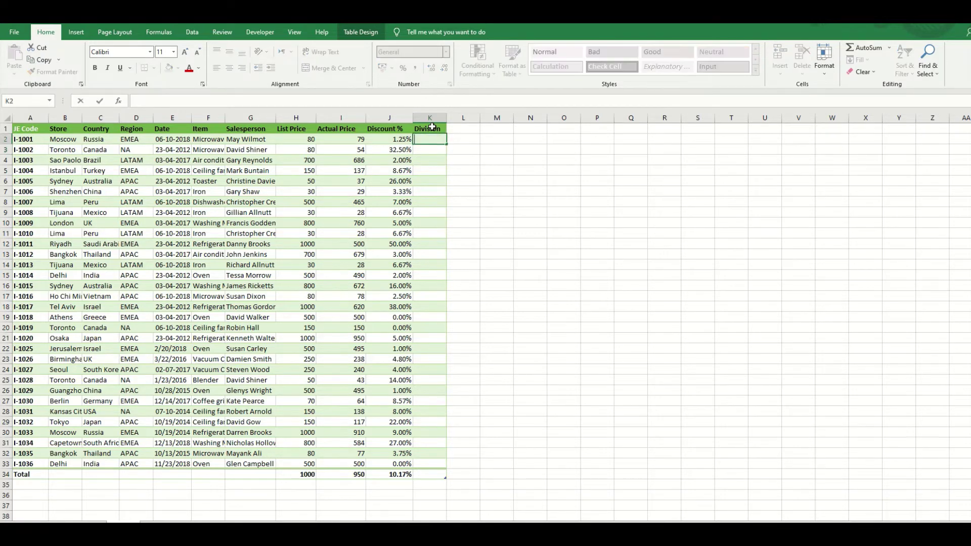
key(Return)
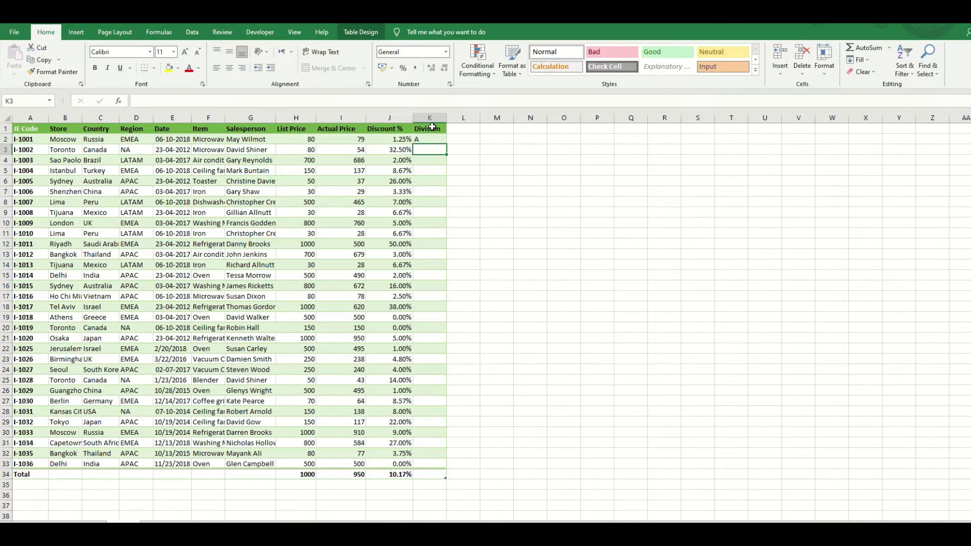
text(B)
key(Return)
text(C)
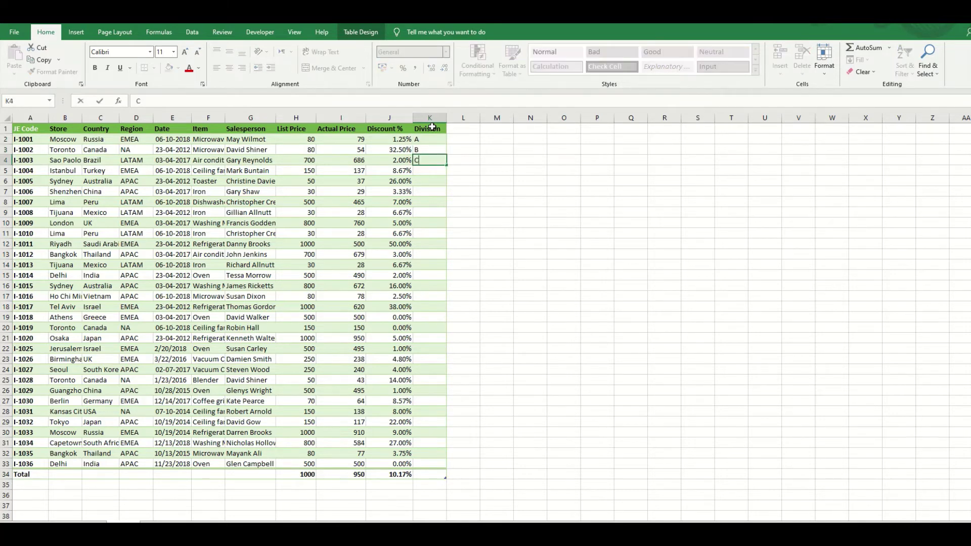
key(Return)
text(D)
key(Return)
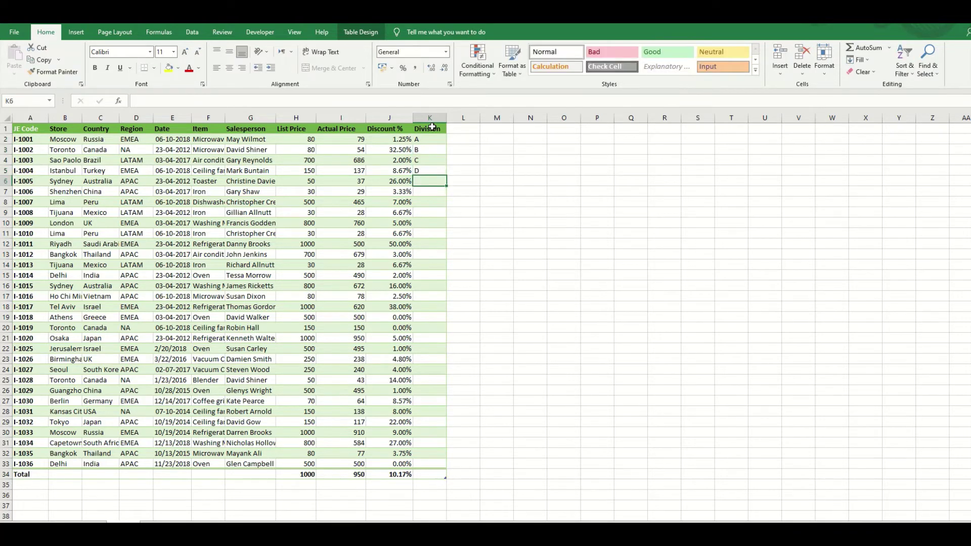
Fill the rest of the Division column by repeating the A to D pattern down to the last record.
key(Up)
key(Up)
key(Up)
key(Up)
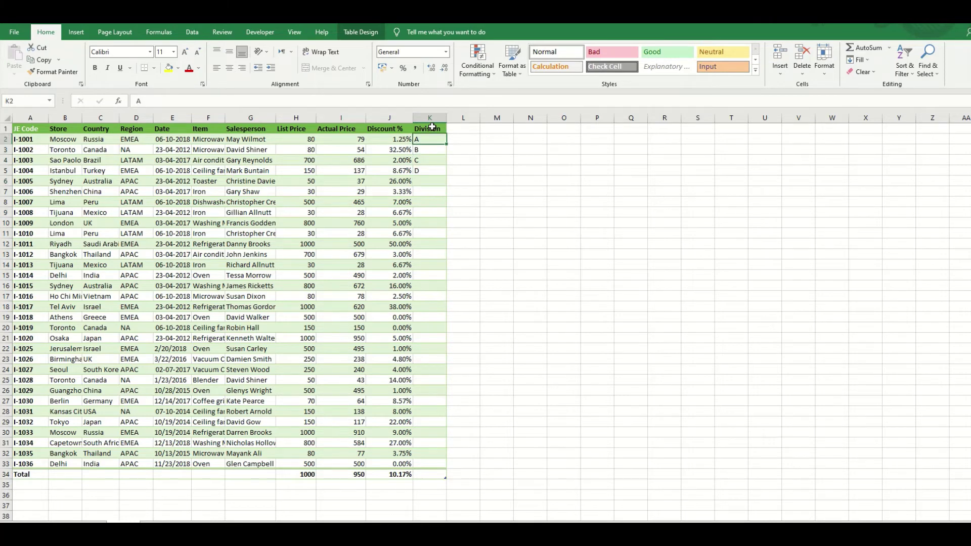
key(shift+Down)
key(shift+Down)
key(shift+Down)
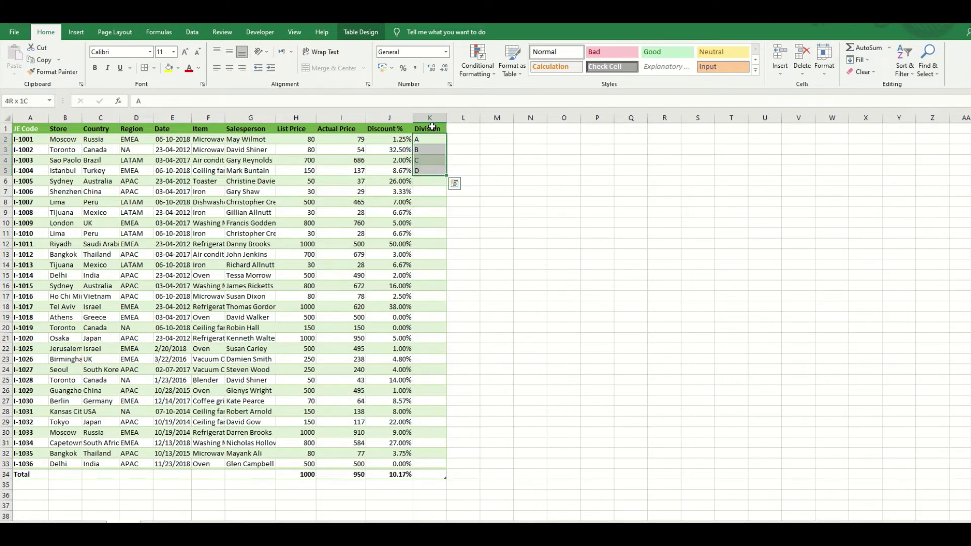
double_click(448, 176)
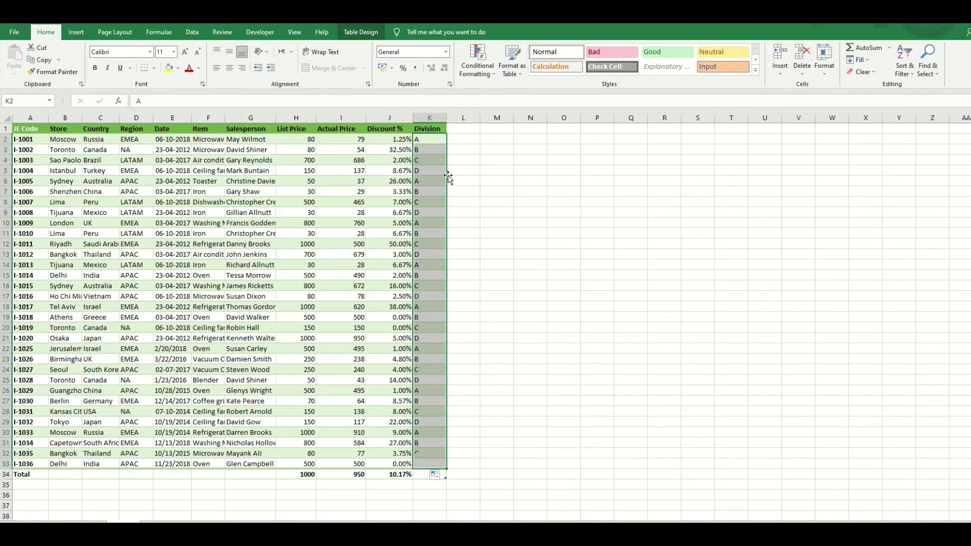
Add a new table column headed "Bonus" in L1, next to Division.
click(454, 132)
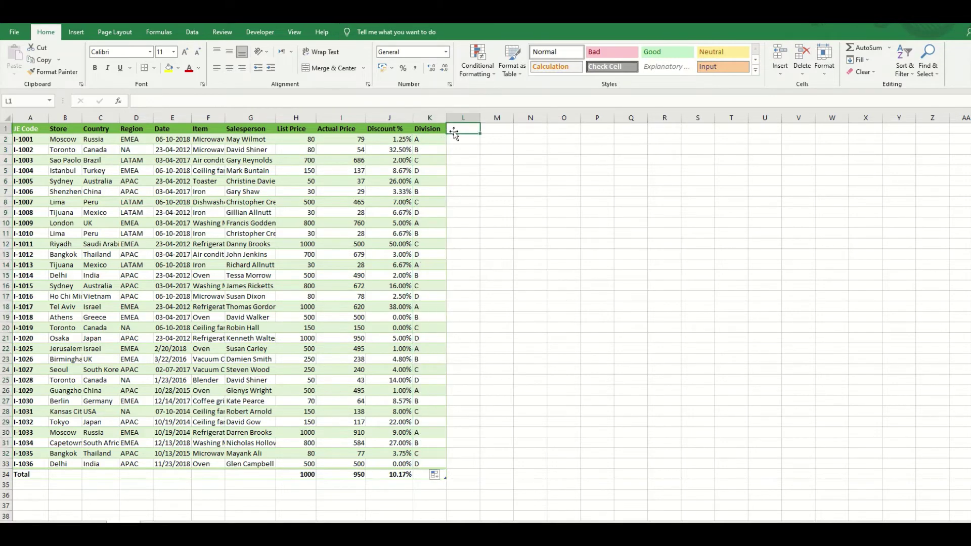
text(Bon)
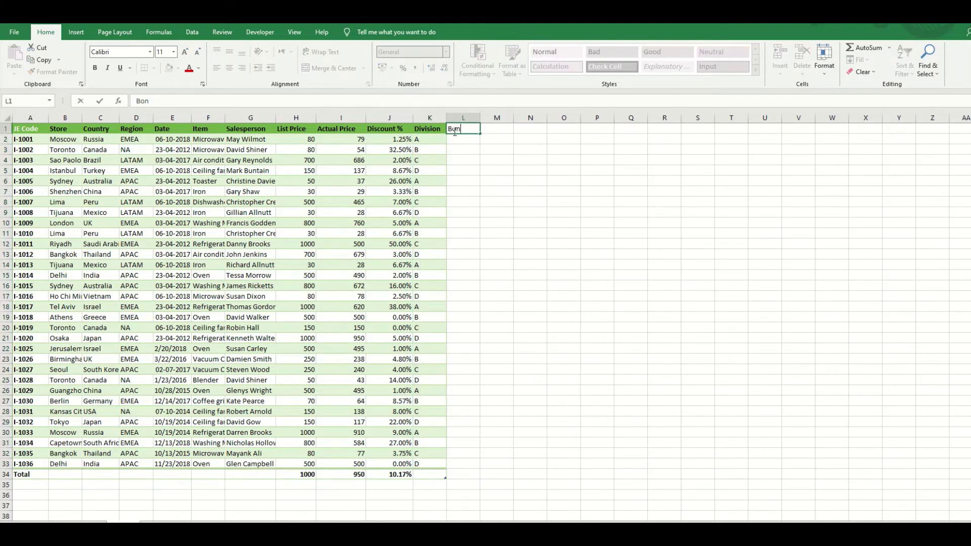
text(us)
key(Return)
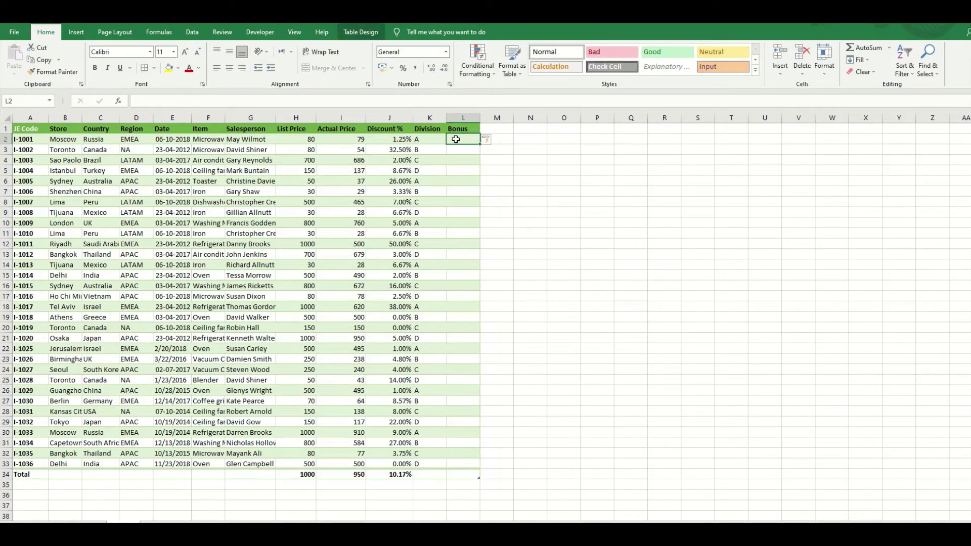
Enter a formula in L2 that takes List Price minus Actual Price*5%, using the table's column references.
text(=)
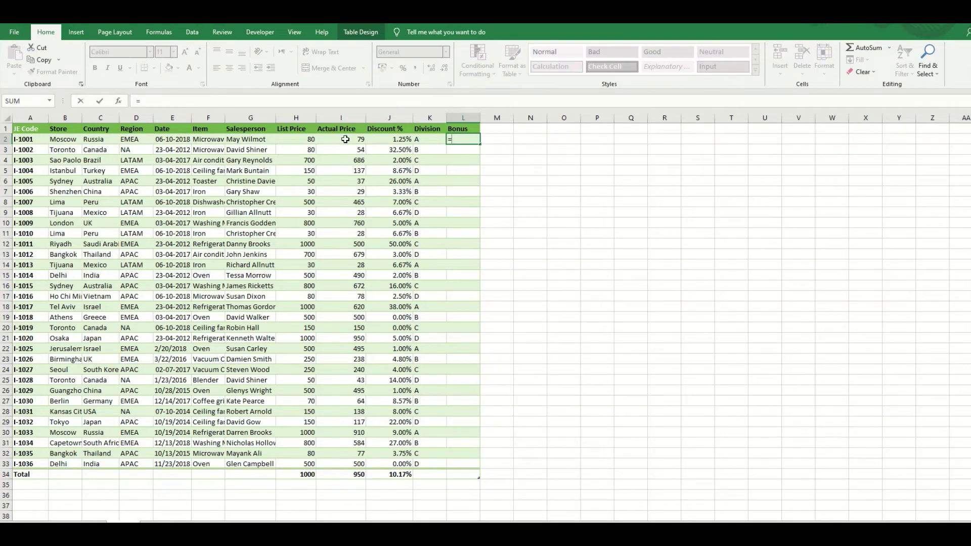
click(345, 139)
click(302, 142)
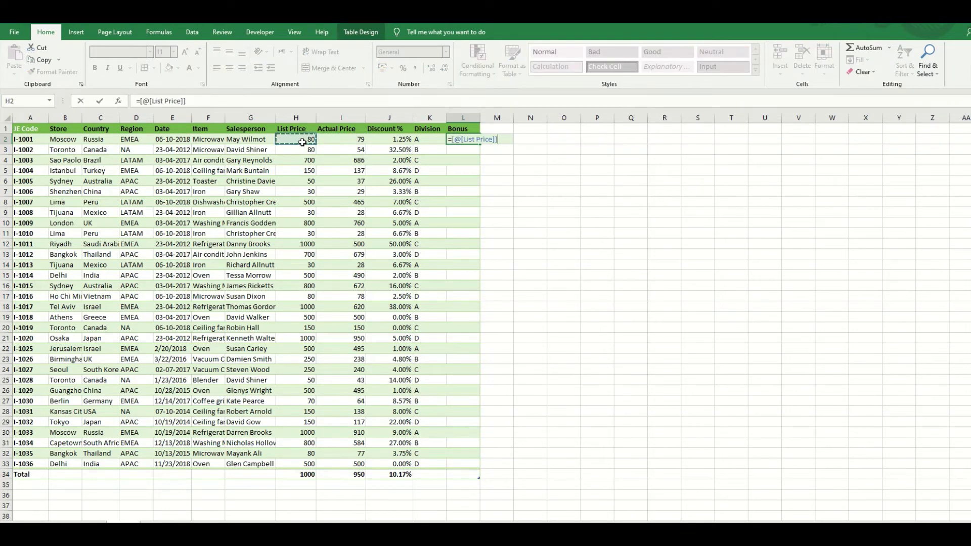
text(-)
click(338, 142)
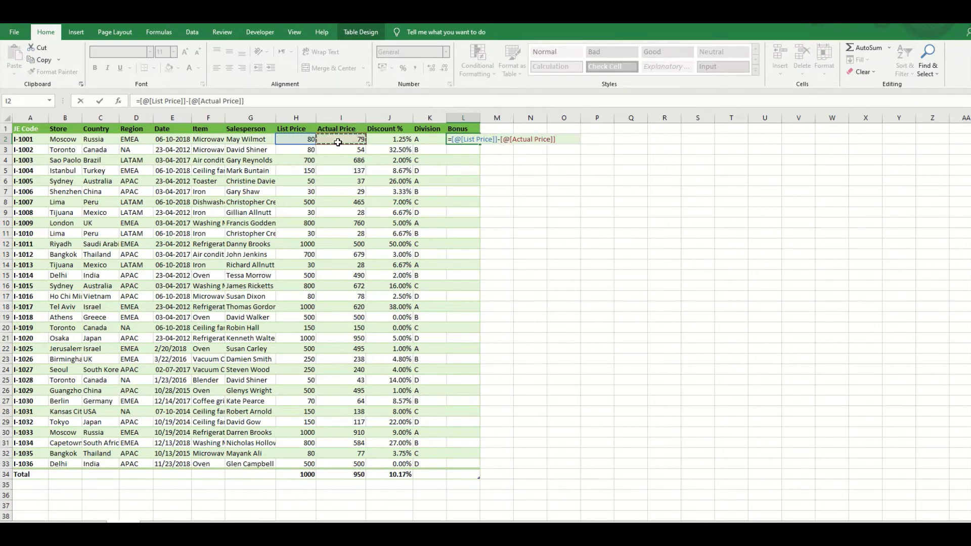
text(*5%)
key(Return)
Fill the Bonus formula from L2 down to the last record, leaving out the total row.
key(Up)
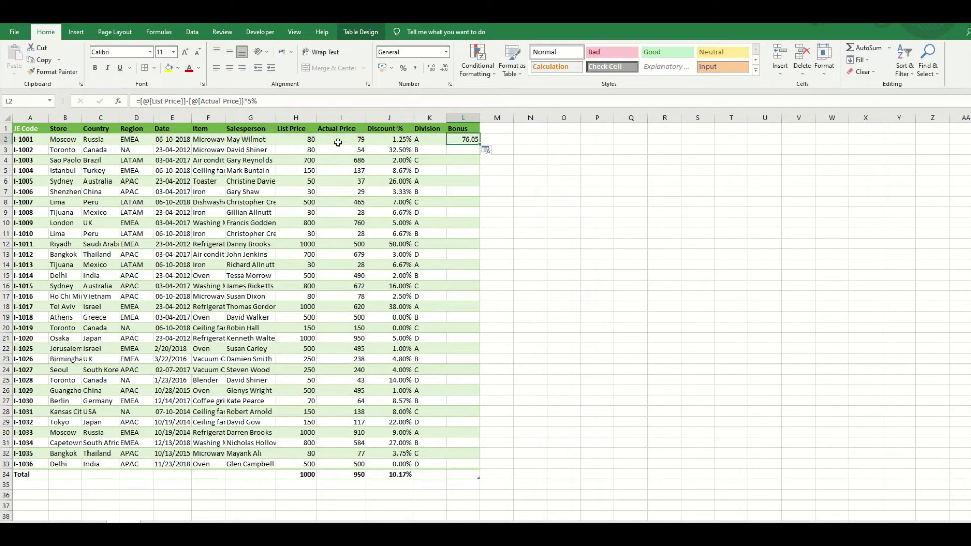
key(ctrl+shift+Down)
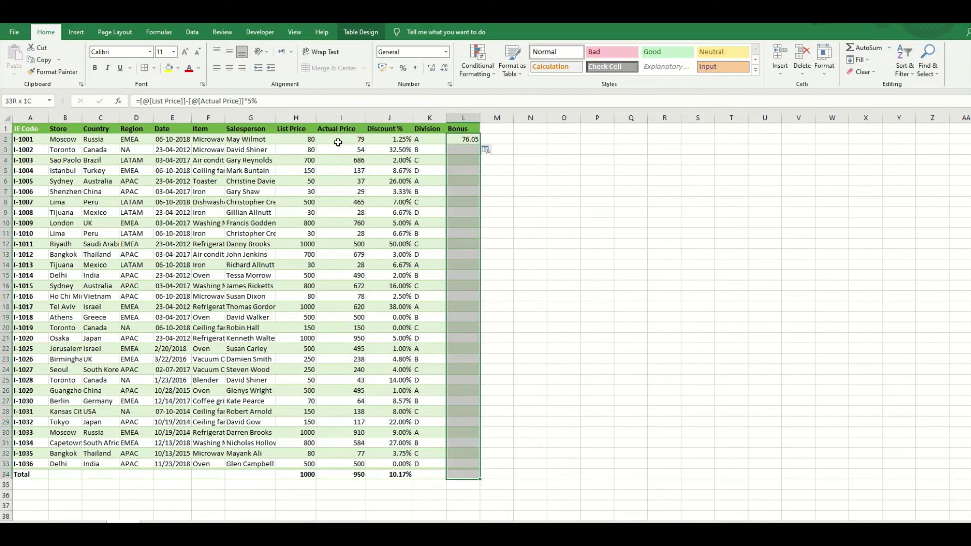
key(shift+Up)
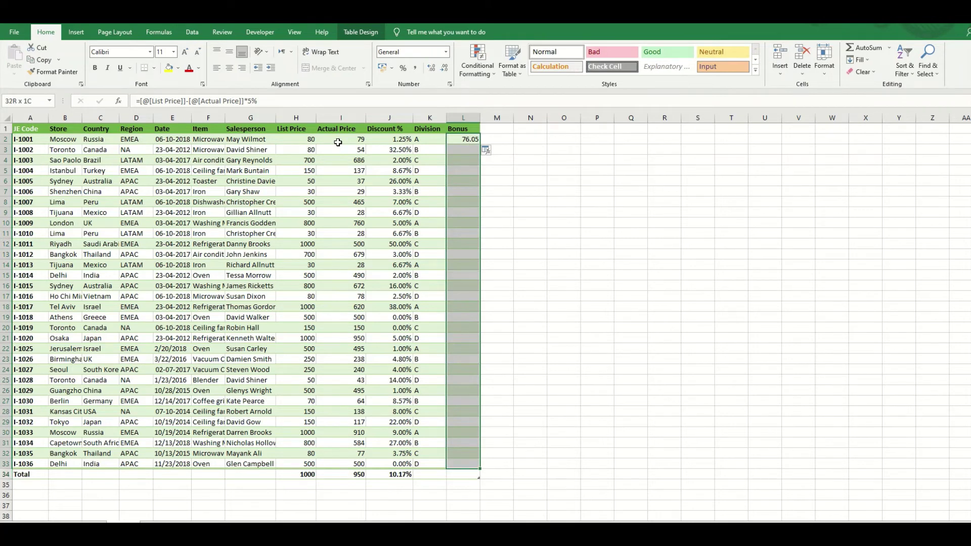
key(ctrl+d)
key(Up)
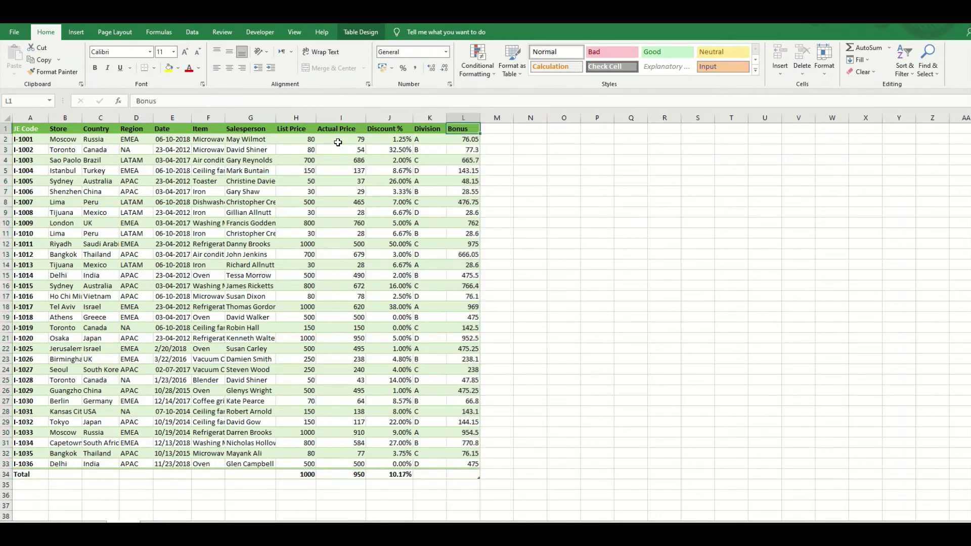
Set the font of the whole worksheet to Calibri, size 16.
click(4, 117)
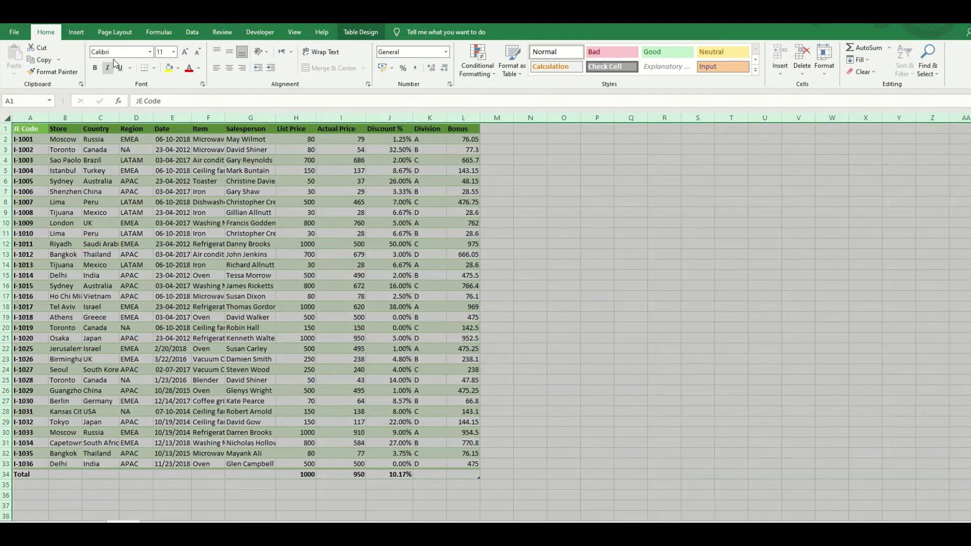
click(137, 52)
click(150, 52)
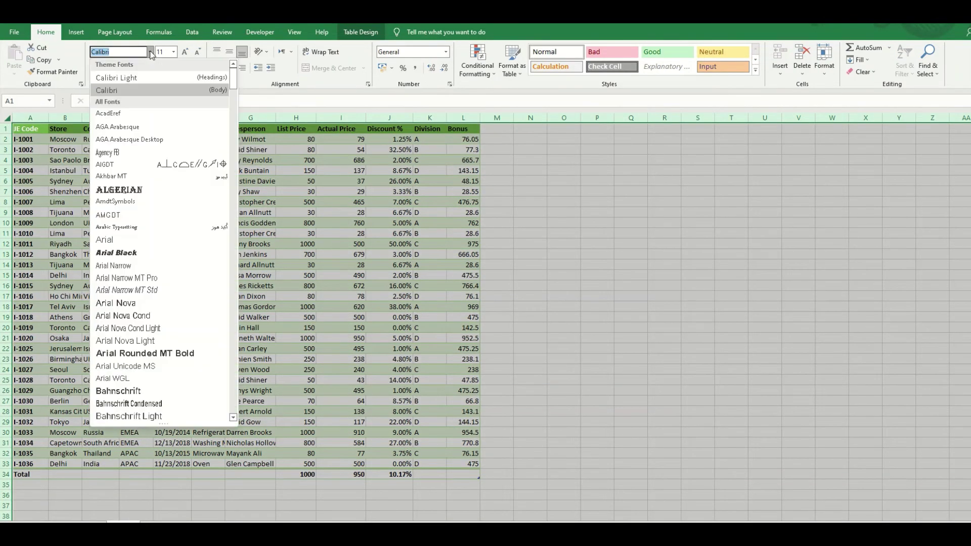
click(125, 93)
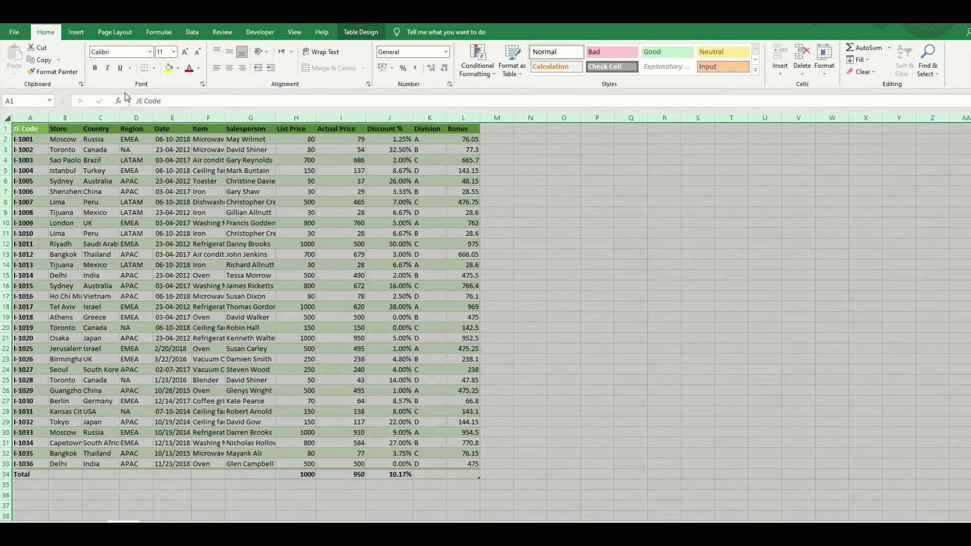
click(167, 52)
text(16)
key(Return)
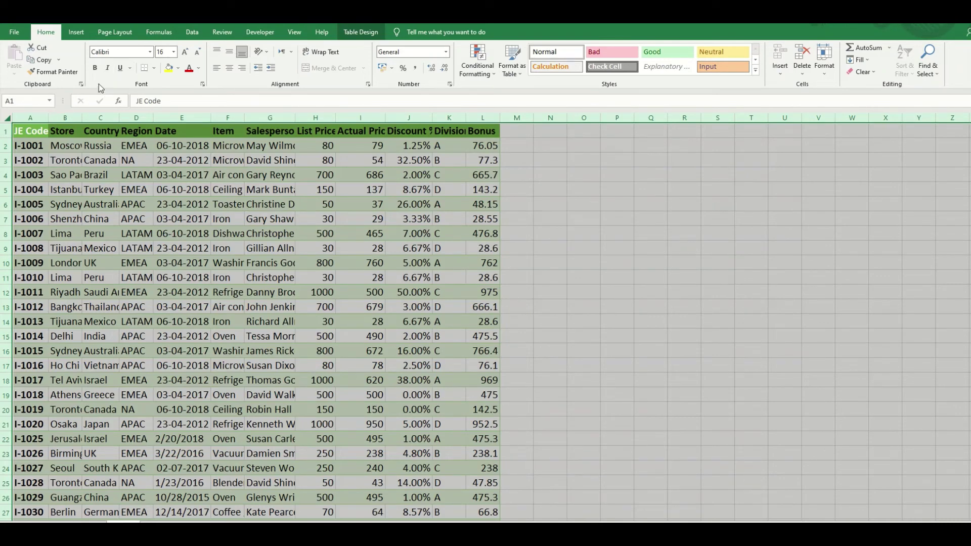
AutoFit the width of all columns in the worksheet to their contents.
key(alt)
key(h)
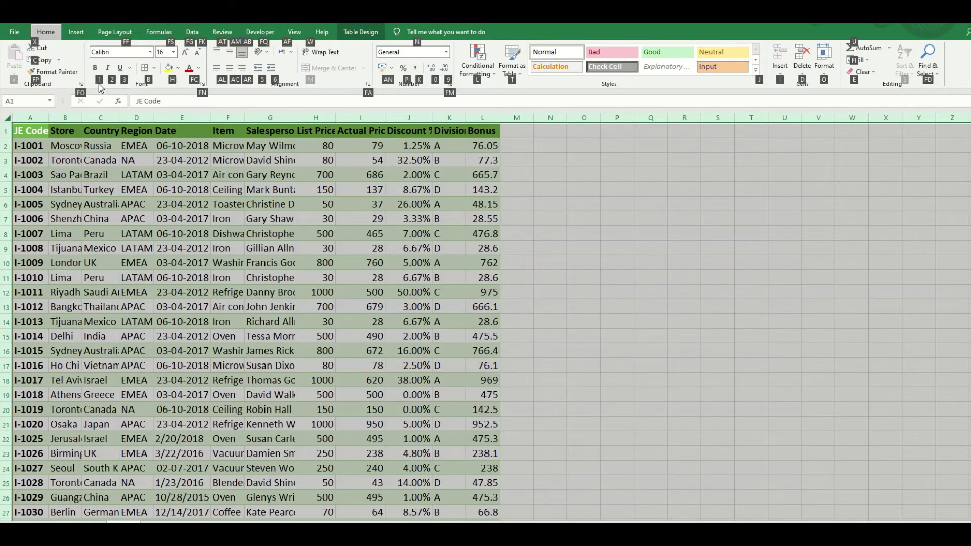
key(o)
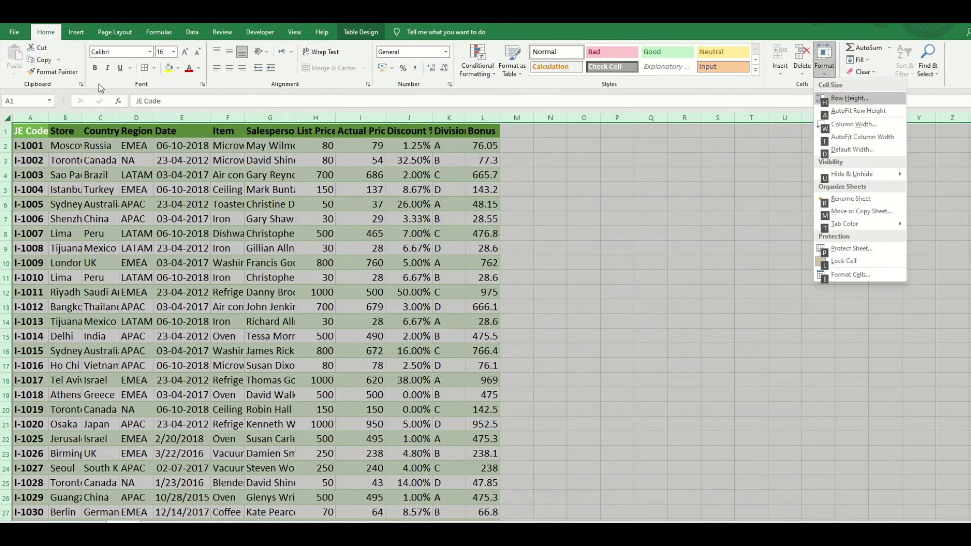
key(i)
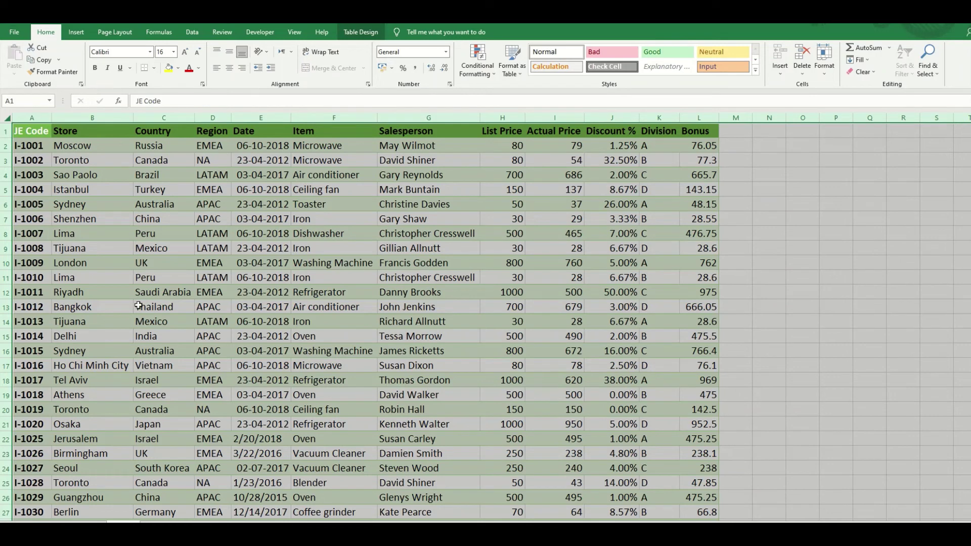
Make the header row text in A1 to L1 white and centre it horizontally.
key(ctrl+Home)
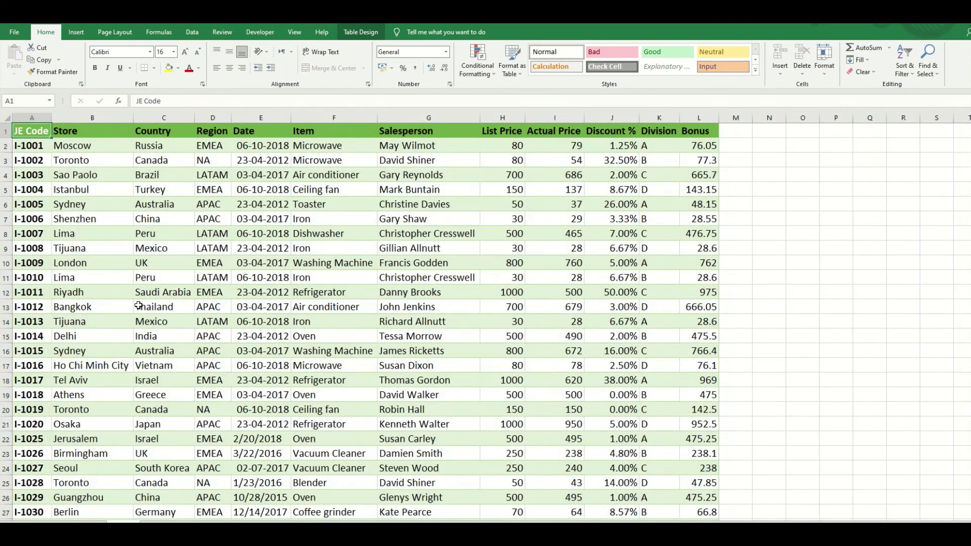
key(shift+Right)
key(ctrl+shift+Right)
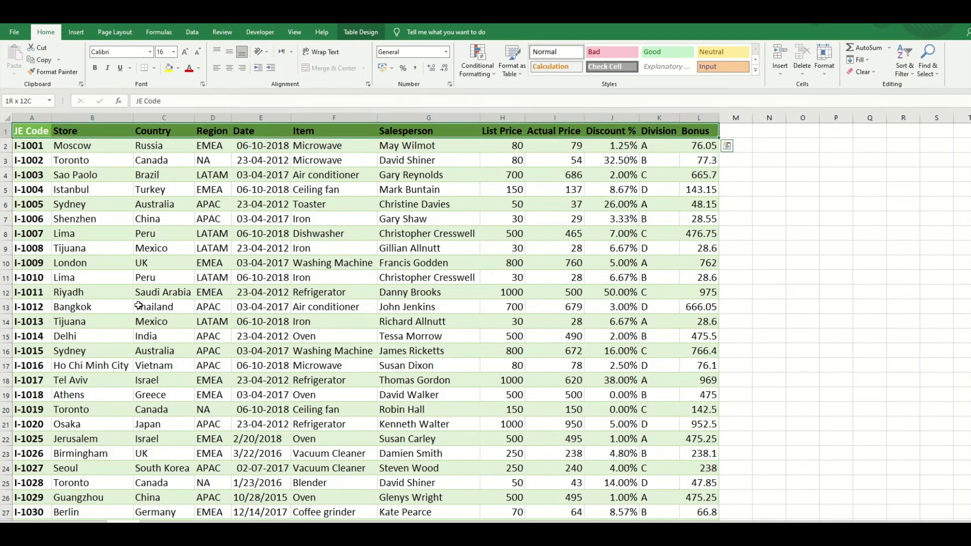
click(198, 68)
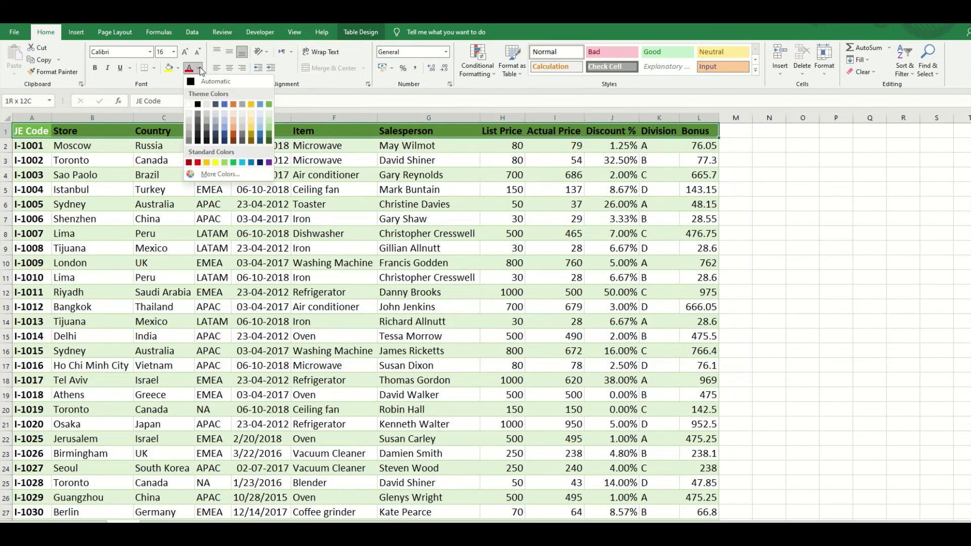
click(188, 105)
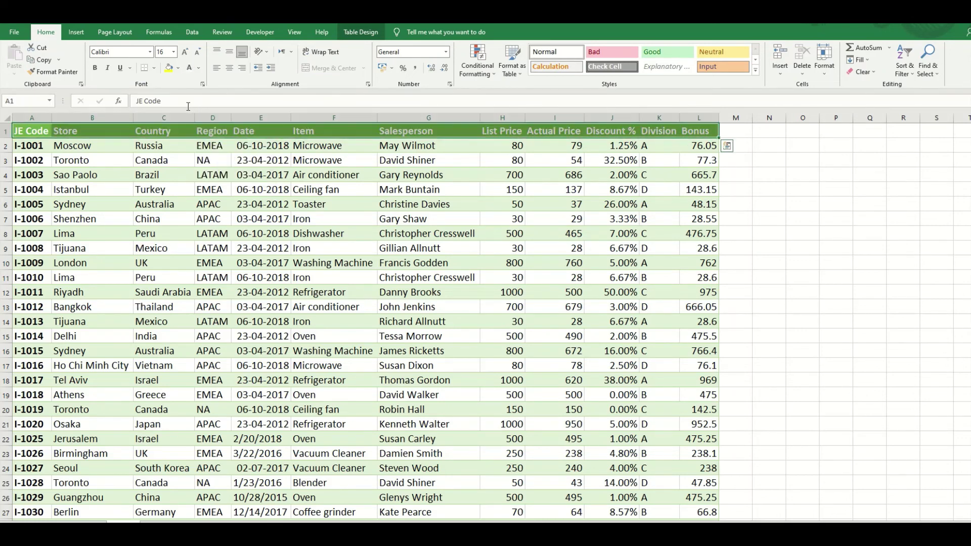
click(230, 69)
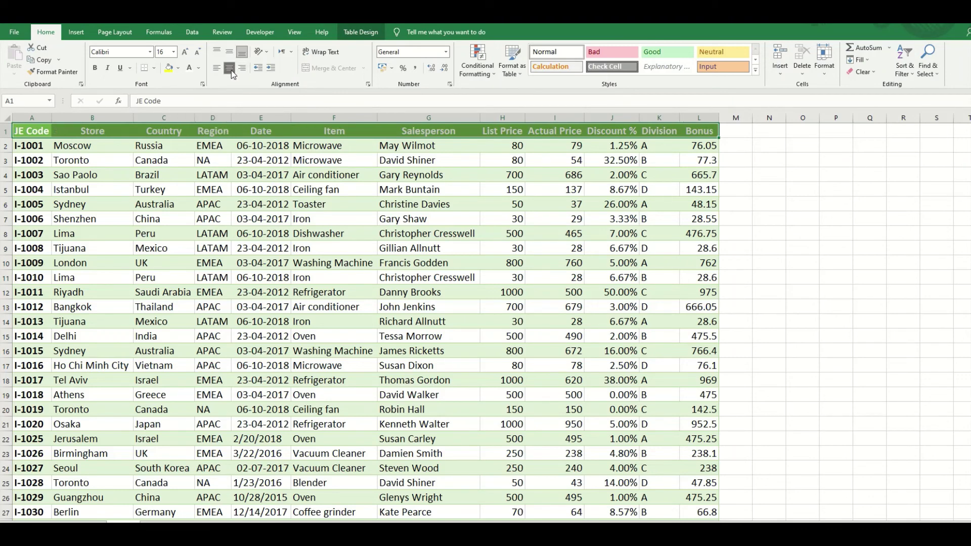
Apply the Green, Table Style Medium 14 style to the table and turn off its banded rows.
click(72, 32)
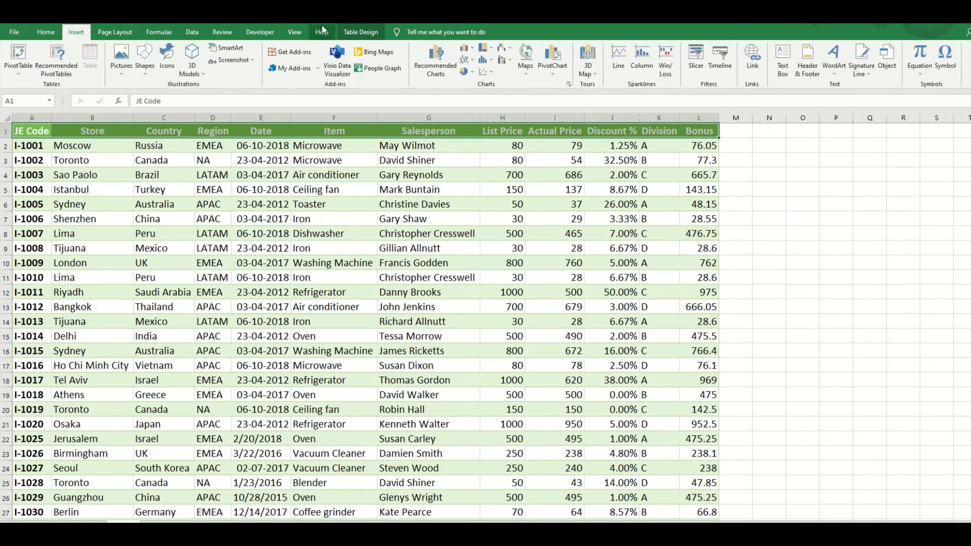
click(349, 33)
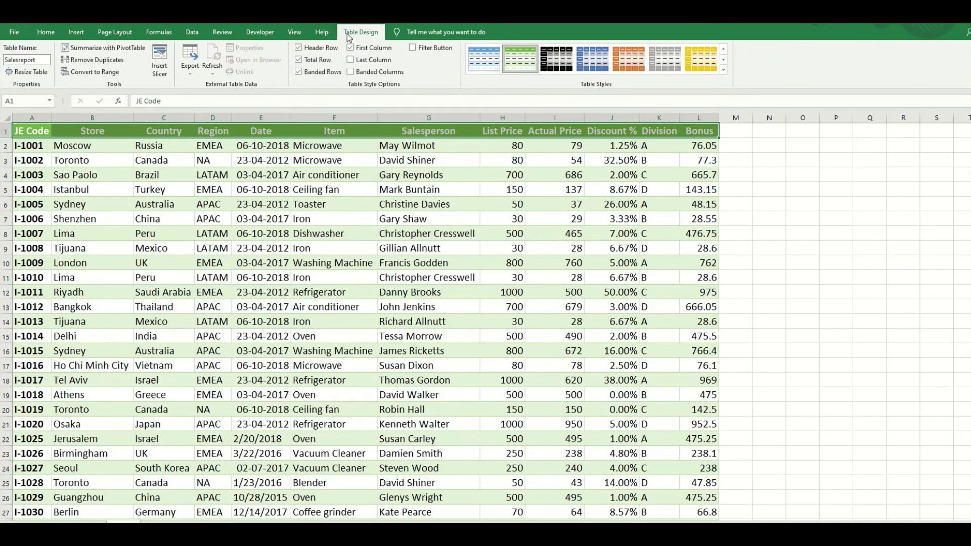
click(724, 60)
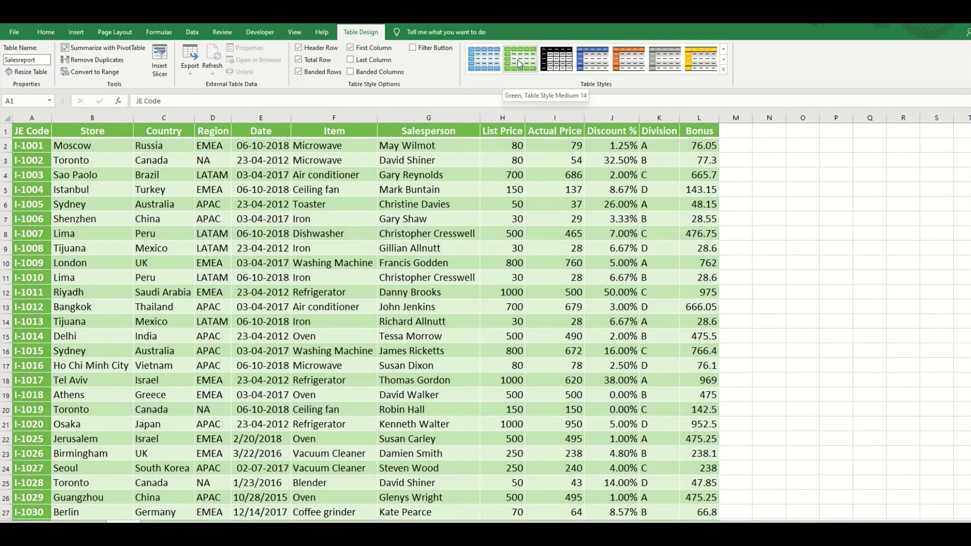
click(519, 63)
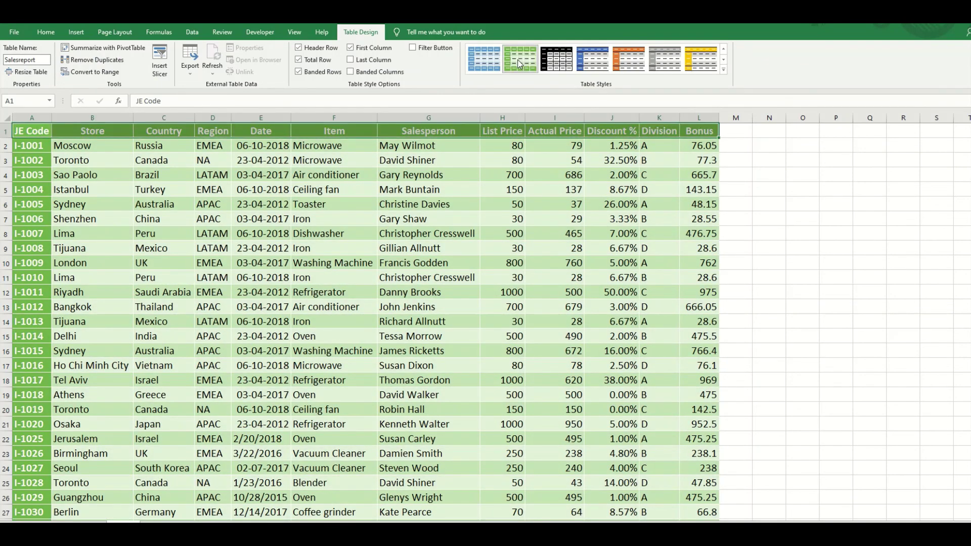
click(317, 71)
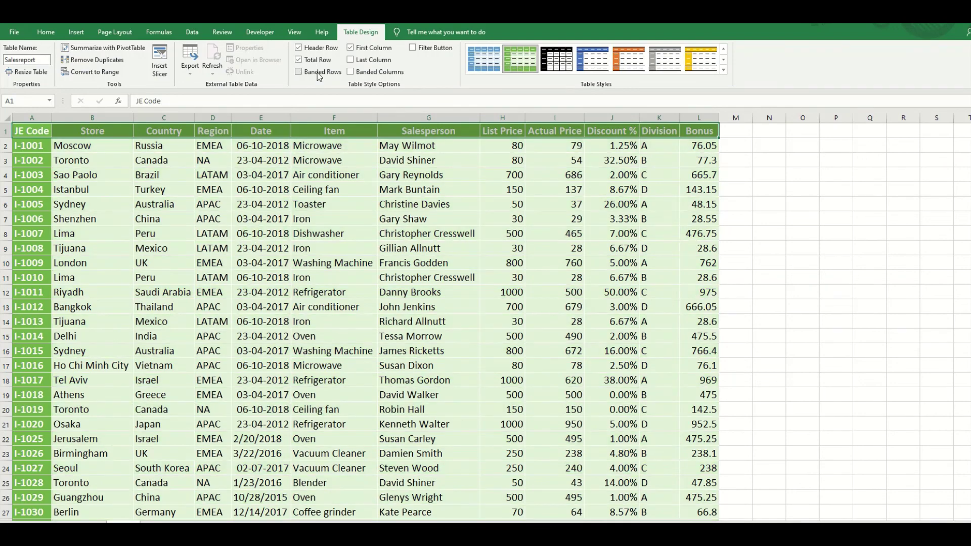
Look through the restyled table's records down past the total row and back up, checking the formatting and column headings.
click(192, 220)
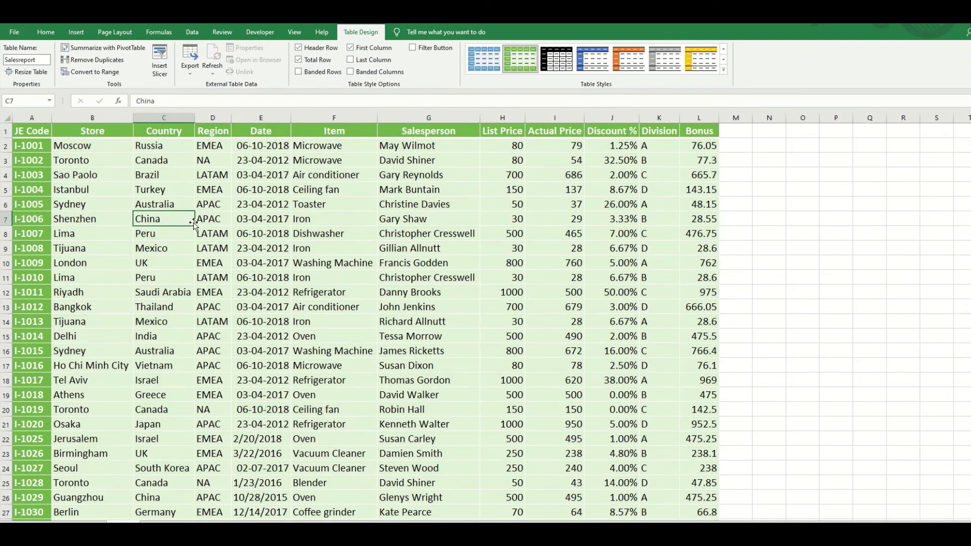
key(Down)
key(Down)
key(Down)
key(Down)
key(Down)
key(Down)
key(Down)
key(Down)
key(Down)
key(Down)
key(Down)
key(Down)
key(Down)
key(Down)
key(Down)
key(Down)
key(Down)
key(Down)
key(Down)
key(Down)
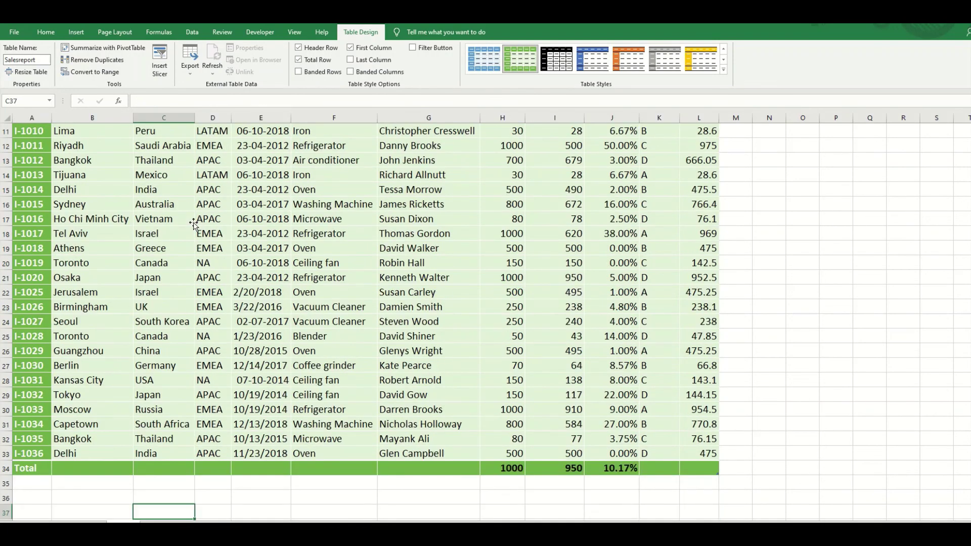
key(Down)
key(Down)
key(Down)
key(Down)
key(Down)
key(Down)
key(Down)
key(Down)
key(Up)
key(Up)
key(Up)
key(Up)
key(Up)
key(Up)
key(Up)
key(Up)
key(Up)
key(Up)
key(Up)
key(Up)
key(Up)
key(Up)
key(Up)
key(Up)
key(Up)
key(Up)
key(Up)
key(Up)
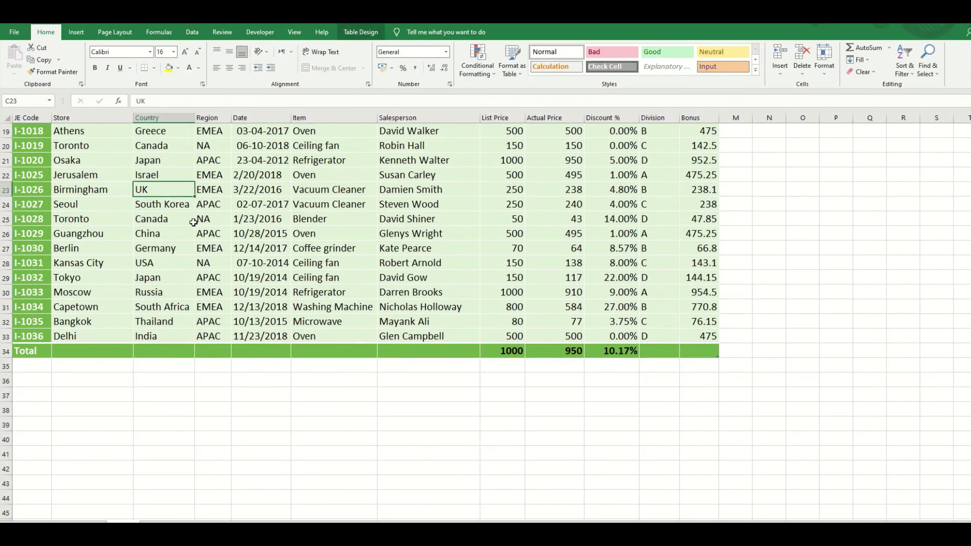